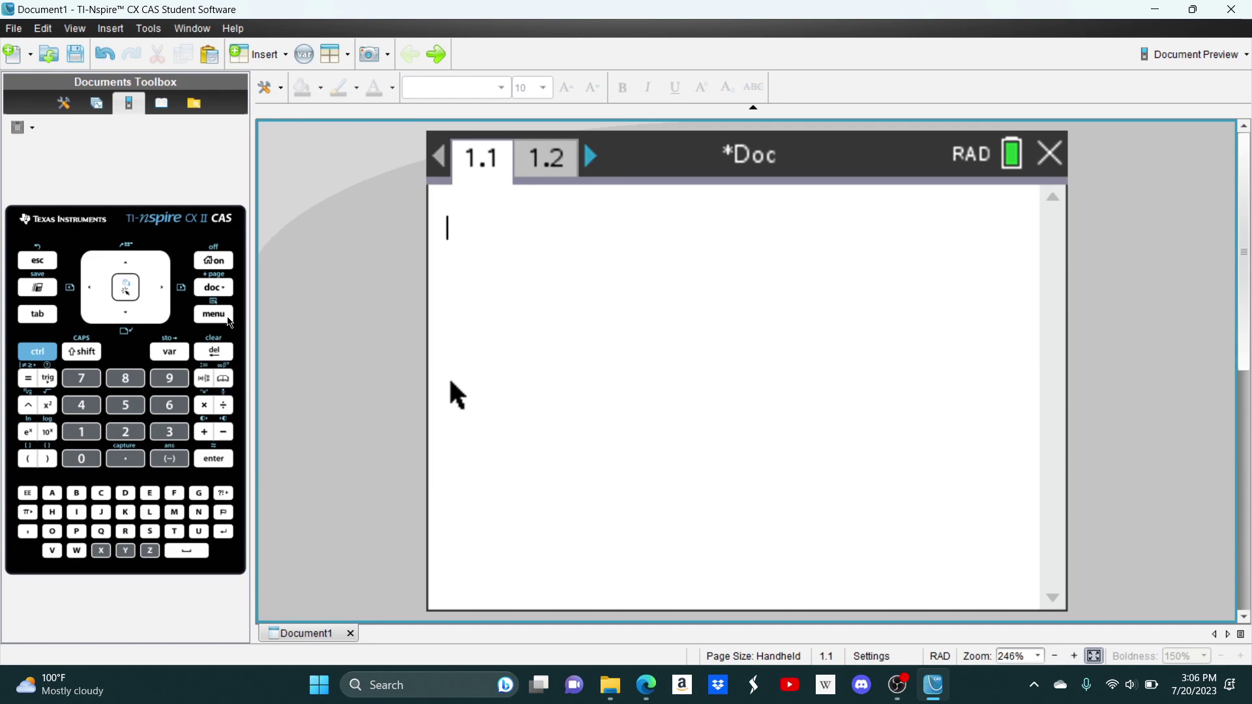
- Insert an empty matrix template with 3 rows and 3 columns from Matrix & Vector > Create > Matrix
{"action": "left_click", "coordinate": [230, 322]}
{"action": "key", "text": "7"}
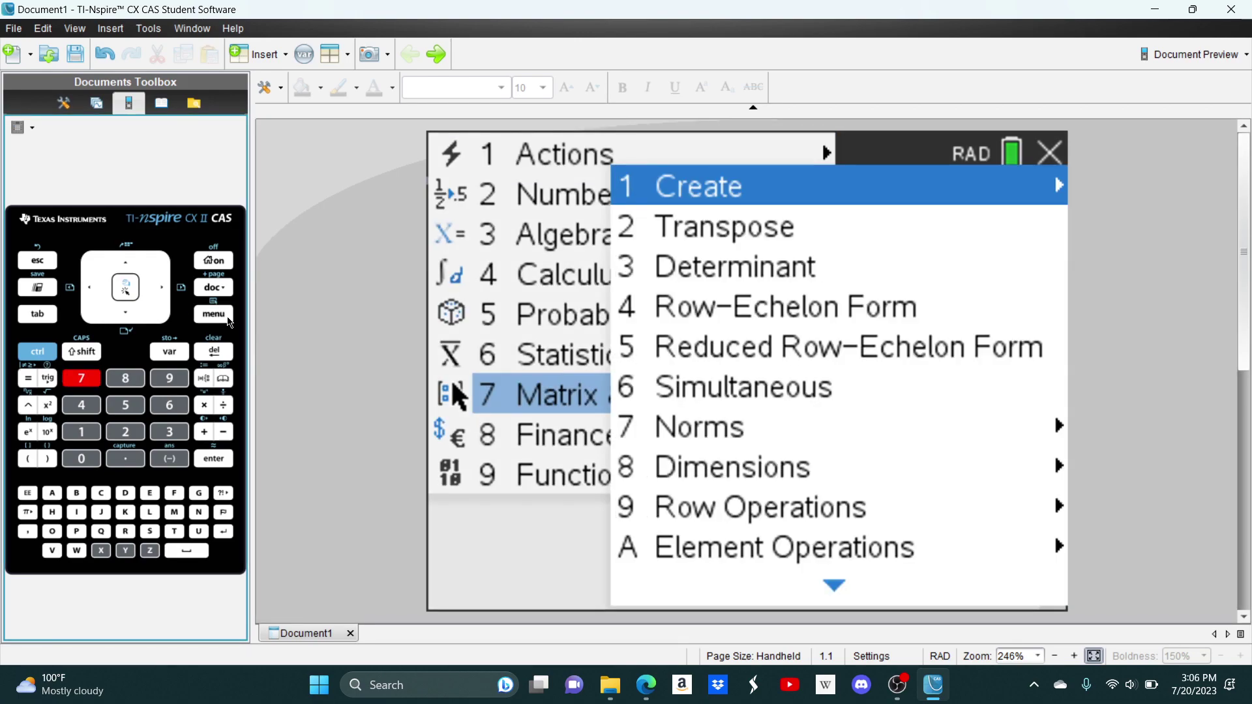
{"action": "key", "text": "1"}
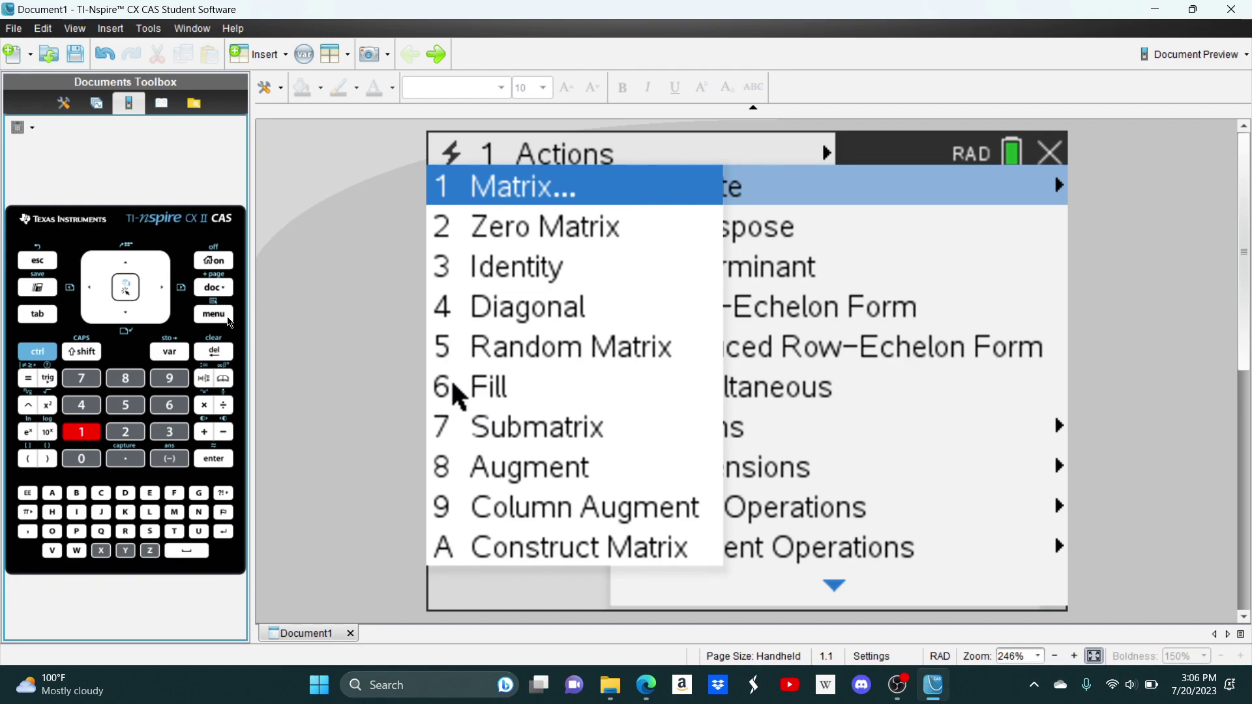
{"action": "key", "text": "1"}
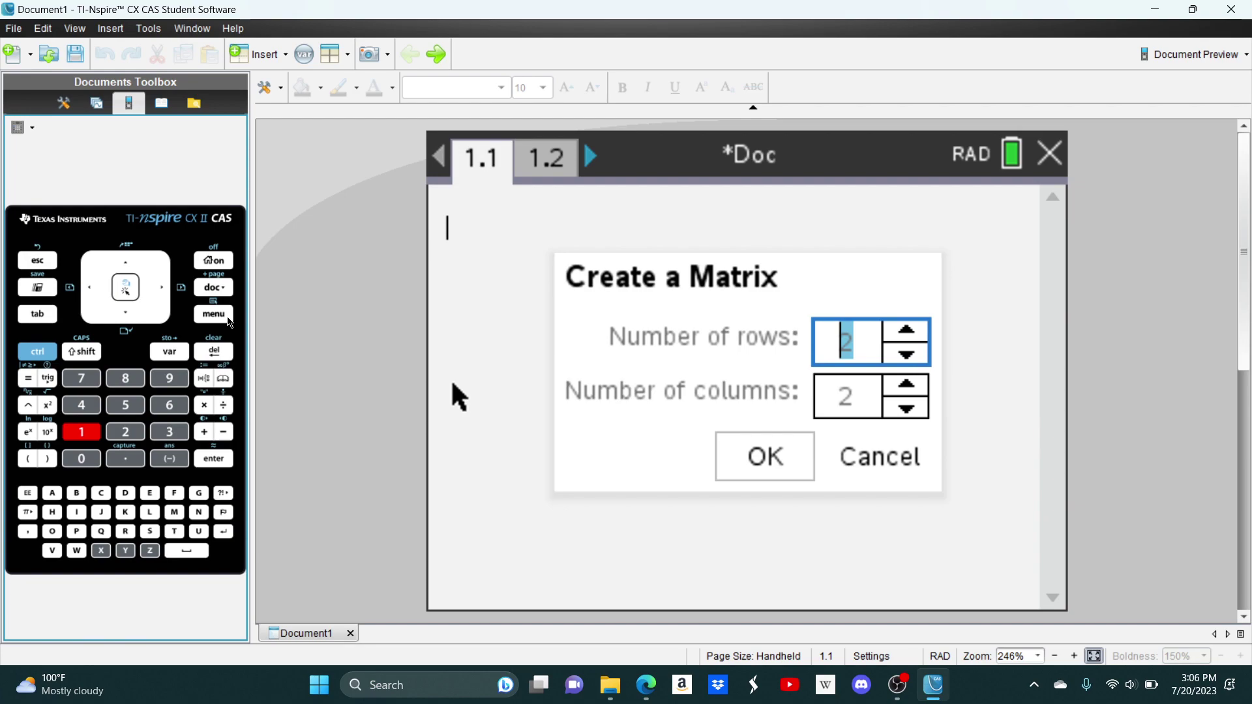
{"action": "type", "text": "3"}
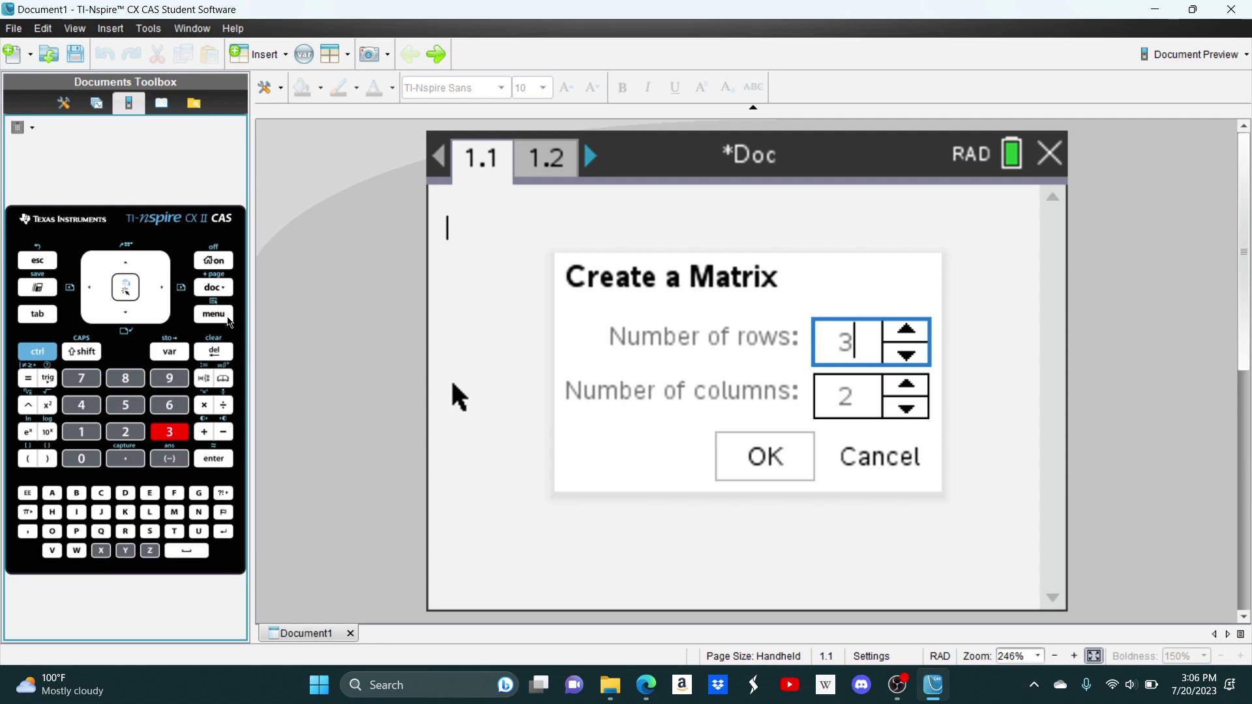
{"action": "left_click", "coordinate": [125, 314]}
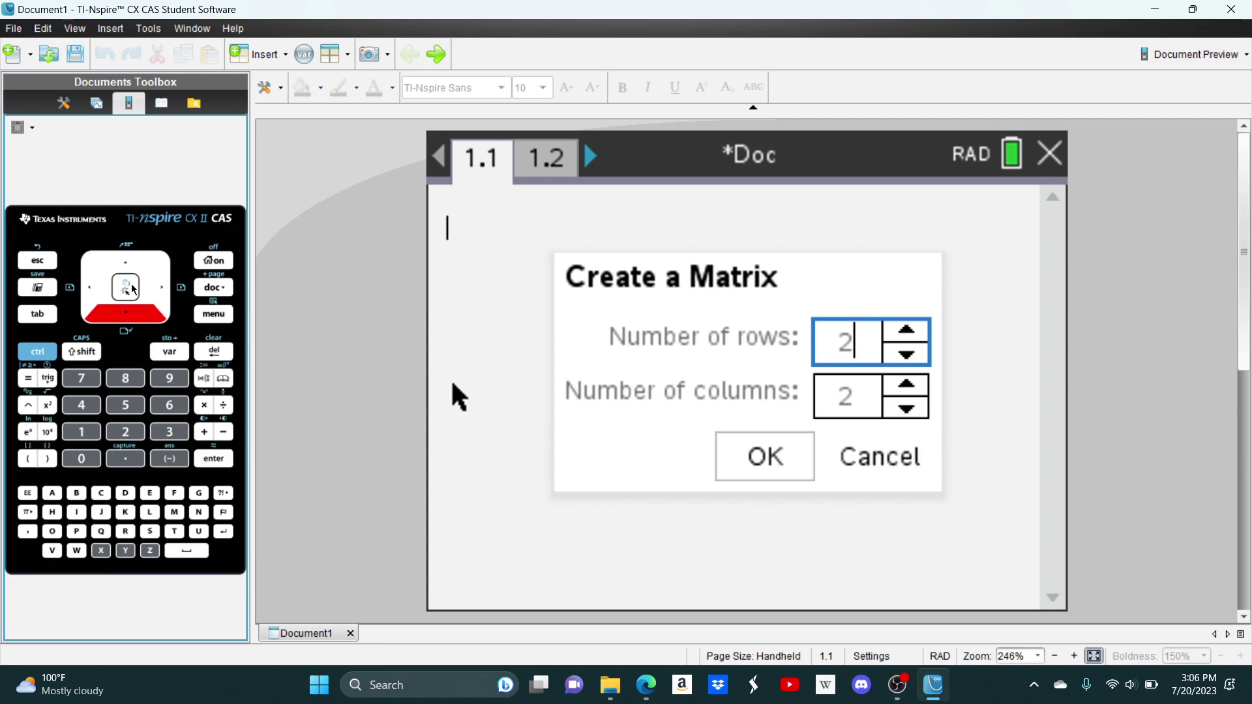
{"action": "left_click", "coordinate": [130, 266]}
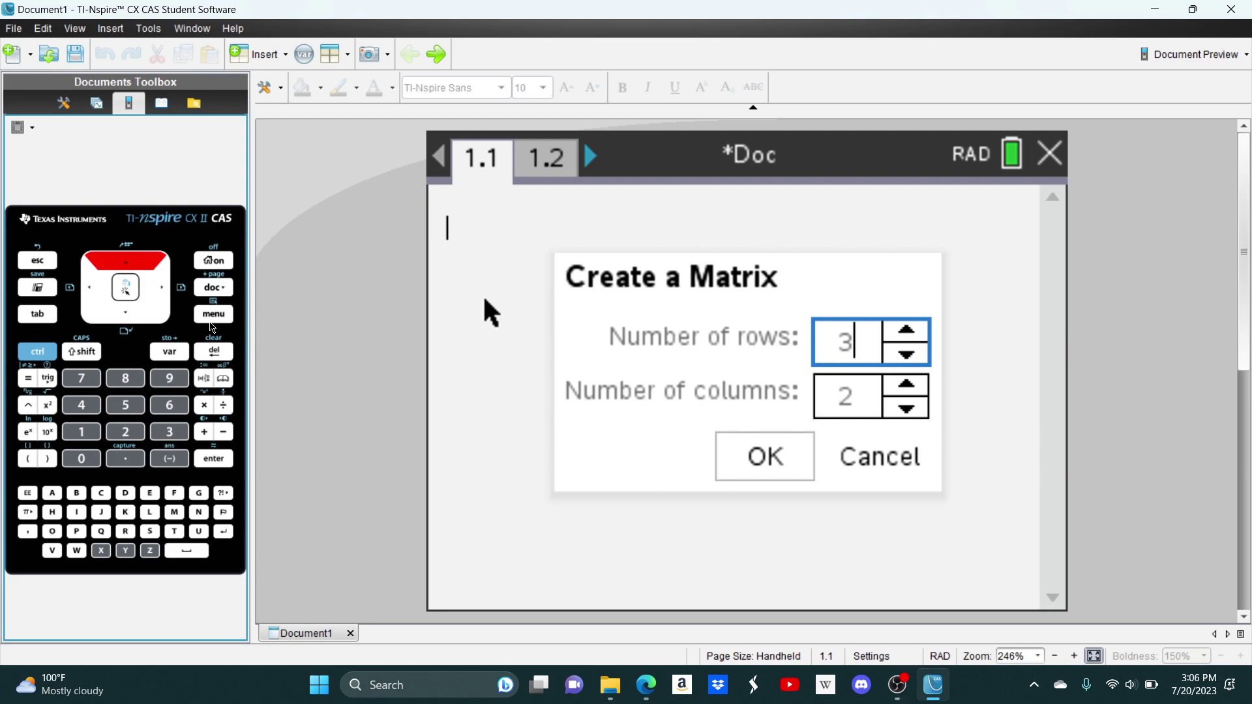
{"action": "left_click", "coordinate": [41, 317]}
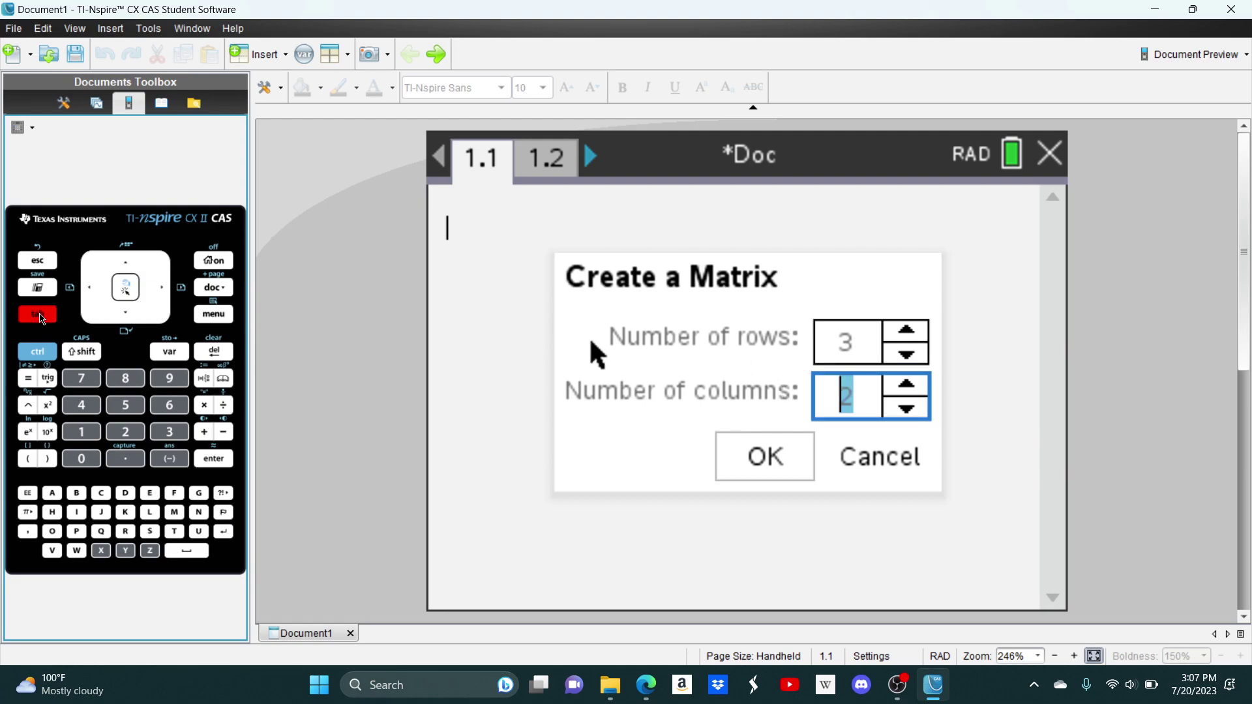
{"action": "type", "text": "3"}
{"action": "key", "text": "Return"}
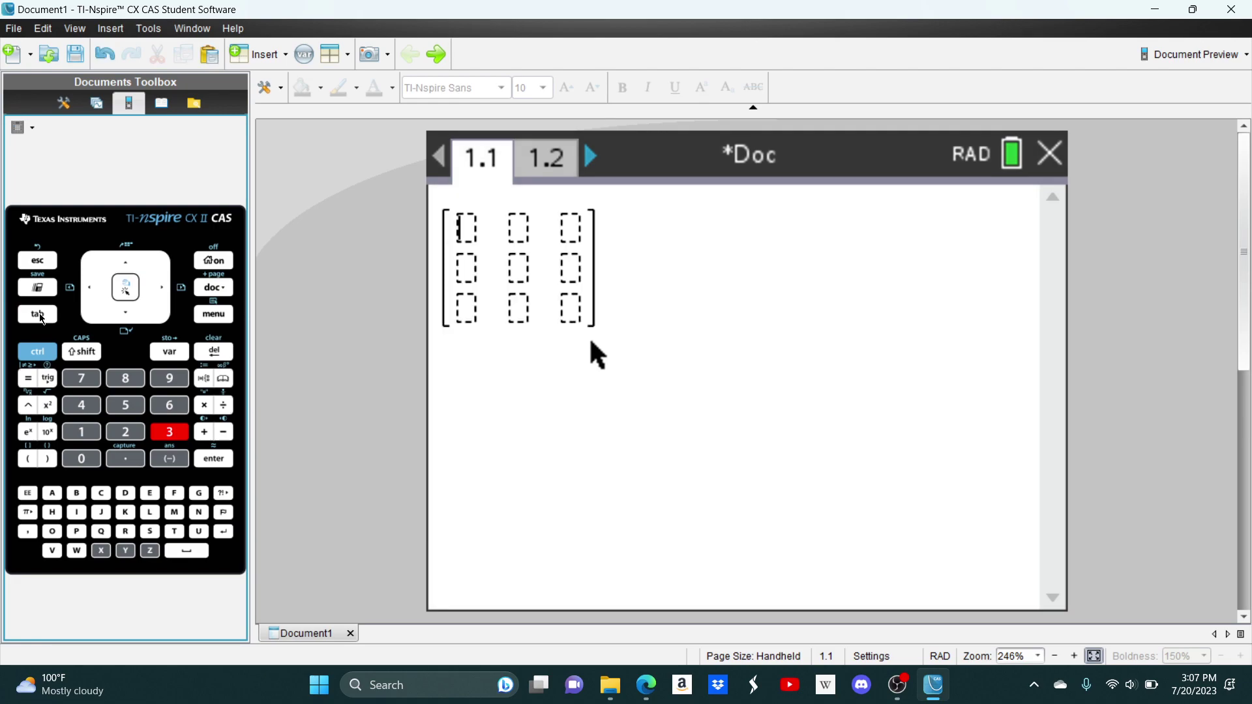
- Fill the first row with 1, 2, 3 and the second row with 4, 5, 6
{"action": "type", "text": "1"}
{"action": "key", "text": "Right"}
{"action": "type", "text": "2"}
{"action": "key", "text": "Right"}
{"action": "type", "text": "3"}
{"action": "key", "text": "Right"}
{"action": "key", "text": "Left"}
{"action": "key", "text": "Up"}
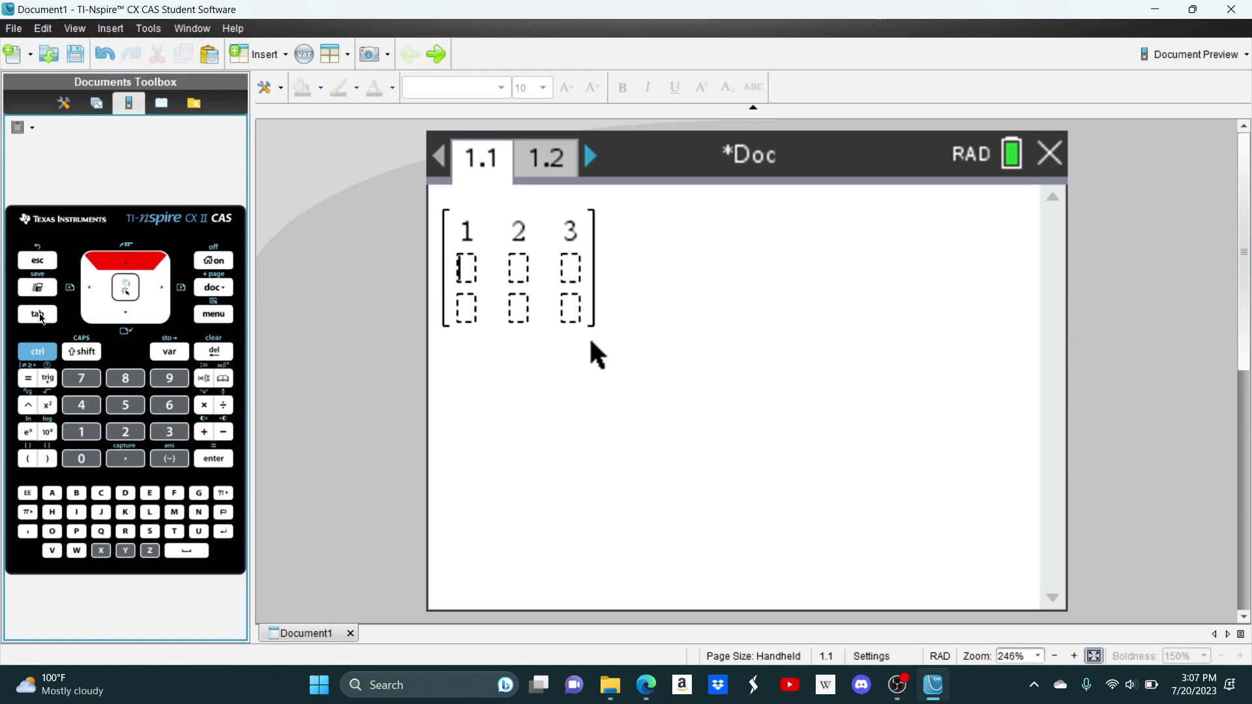
{"action": "type", "text": "4"}
- Fill the third row with 7, 8, 9 and evaluate the matrix
{"action": "key", "text": "Right"}
{"action": "type", "text": "5"}
{"action": "key", "text": "Right"}
{"action": "type", "text": "6"}
{"action": "key", "text": "Down"}
{"action": "type", "text": "7"}
{"action": "key", "text": "Right"}
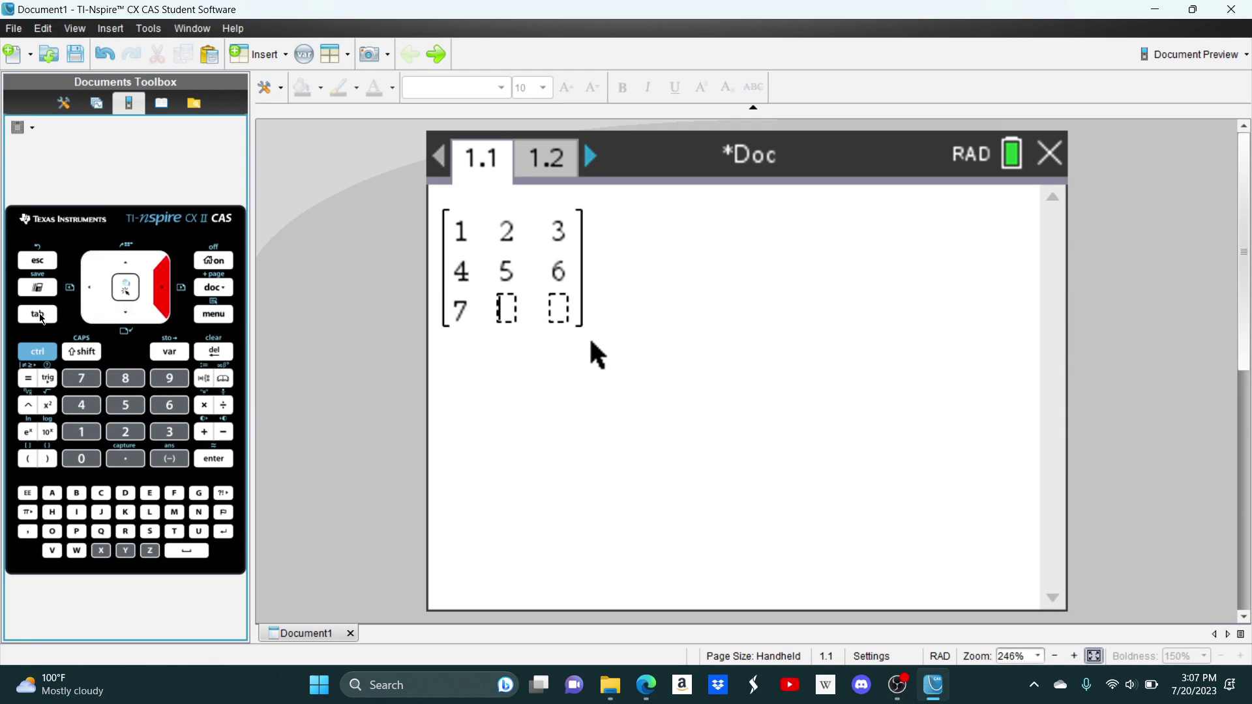
{"action": "type", "text": "8"}
{"action": "key", "text": "Right"}
{"action": "type", "text": "9"}
{"action": "key", "text": "Return"}
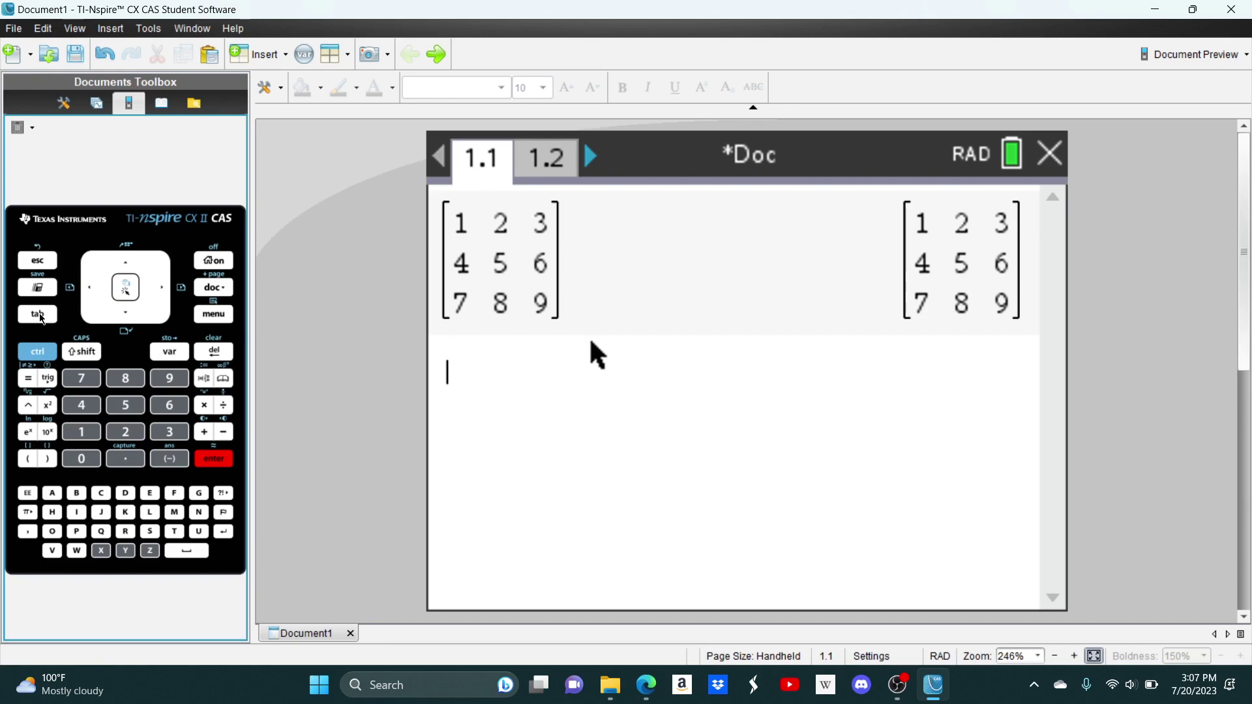
- Evaluate det() of the previous [[1,2,3],[4,5,6],[7,8,9]] result, which returns 0
{"action": "left_click", "coordinate": [228, 317]}
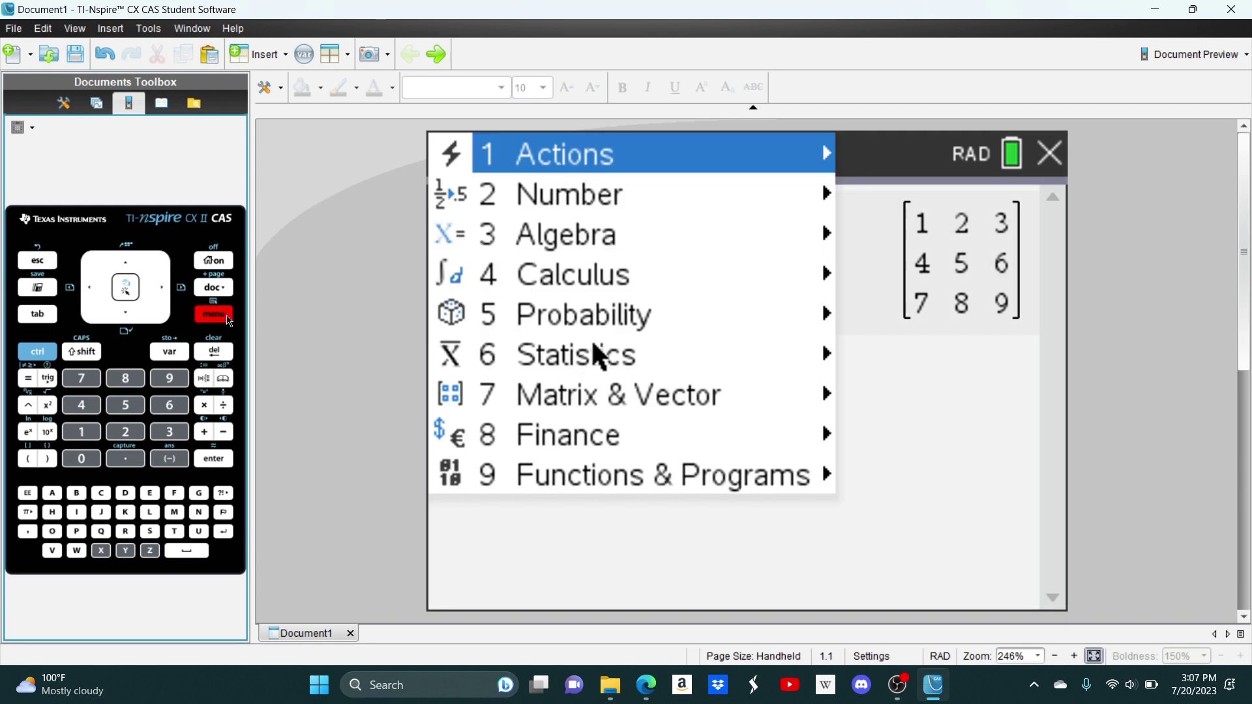
{"action": "key", "text": "7"}
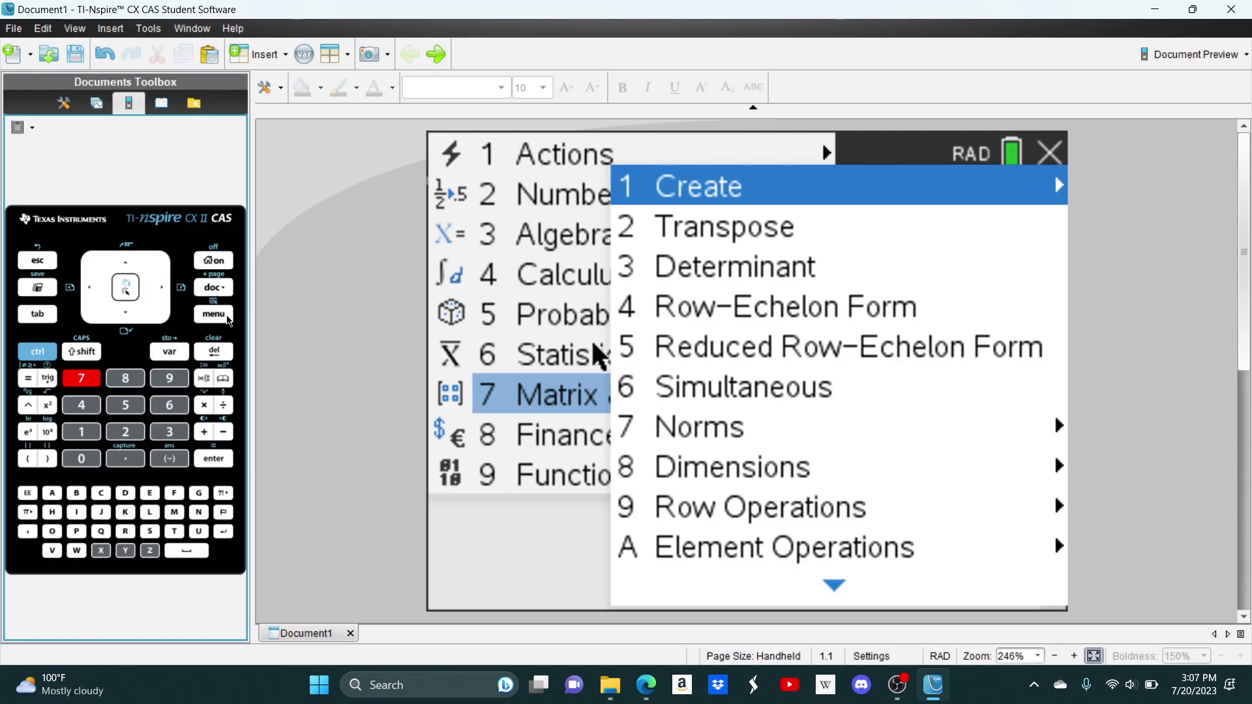
{"action": "key", "text": "Up"}
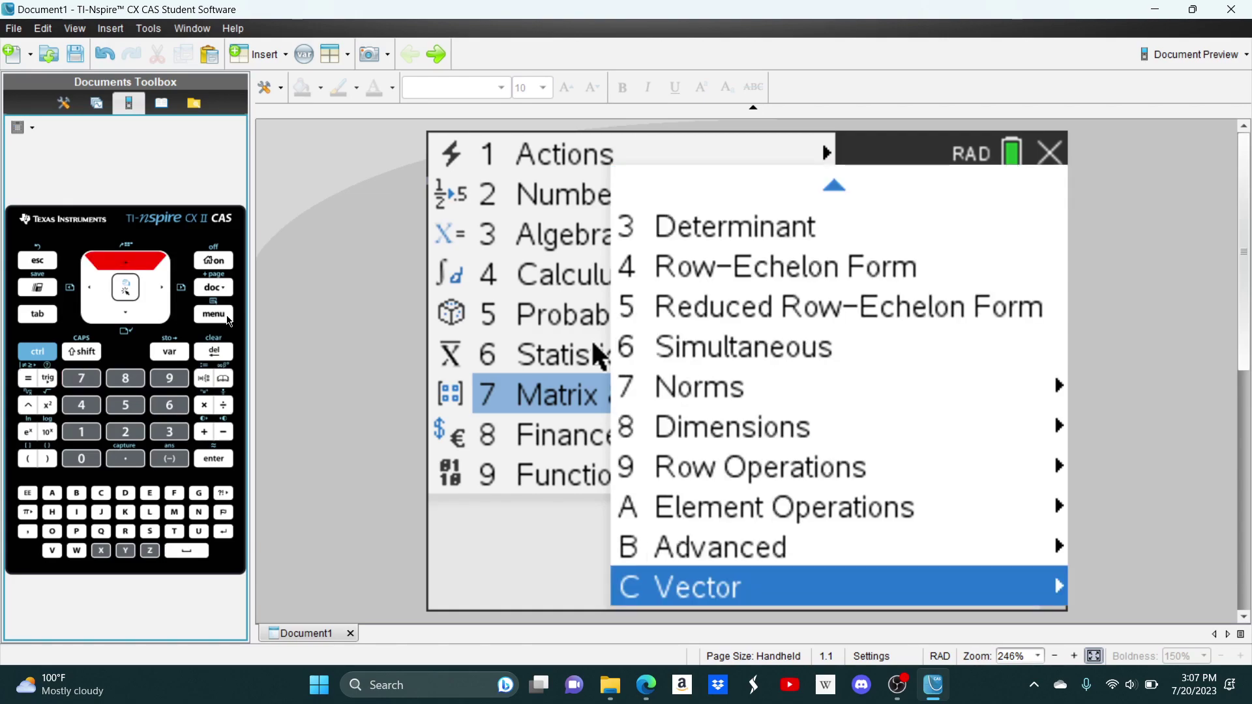
{"action": "key", "text": "Down"}
{"action": "key", "text": "3"}
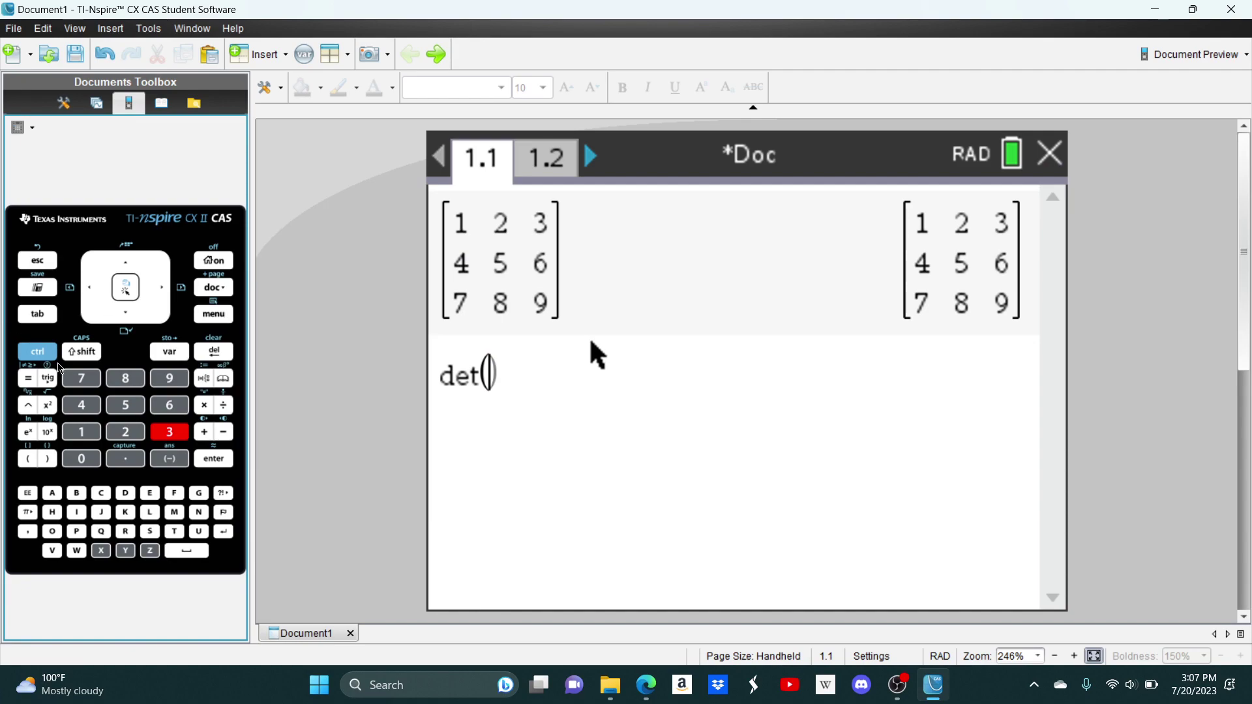
{"action": "key", "text": "Up"}
{"action": "key", "text": "Return"}
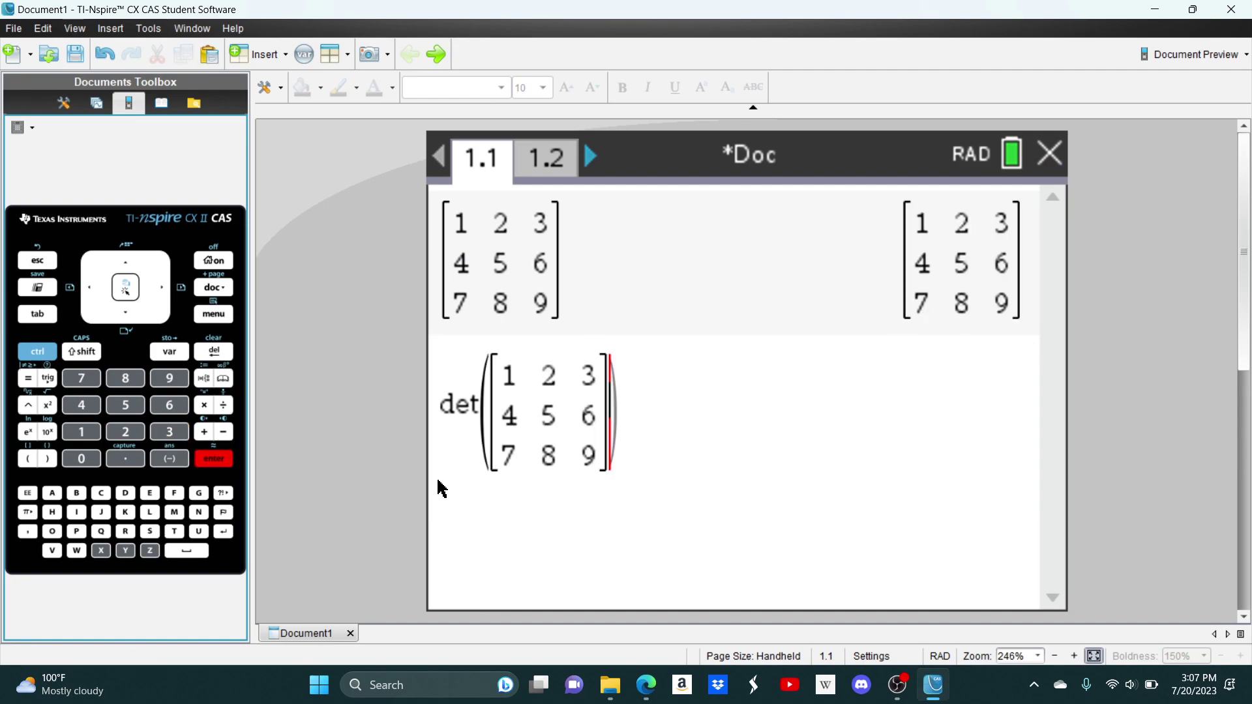
{"action": "key", "text": "Return"}
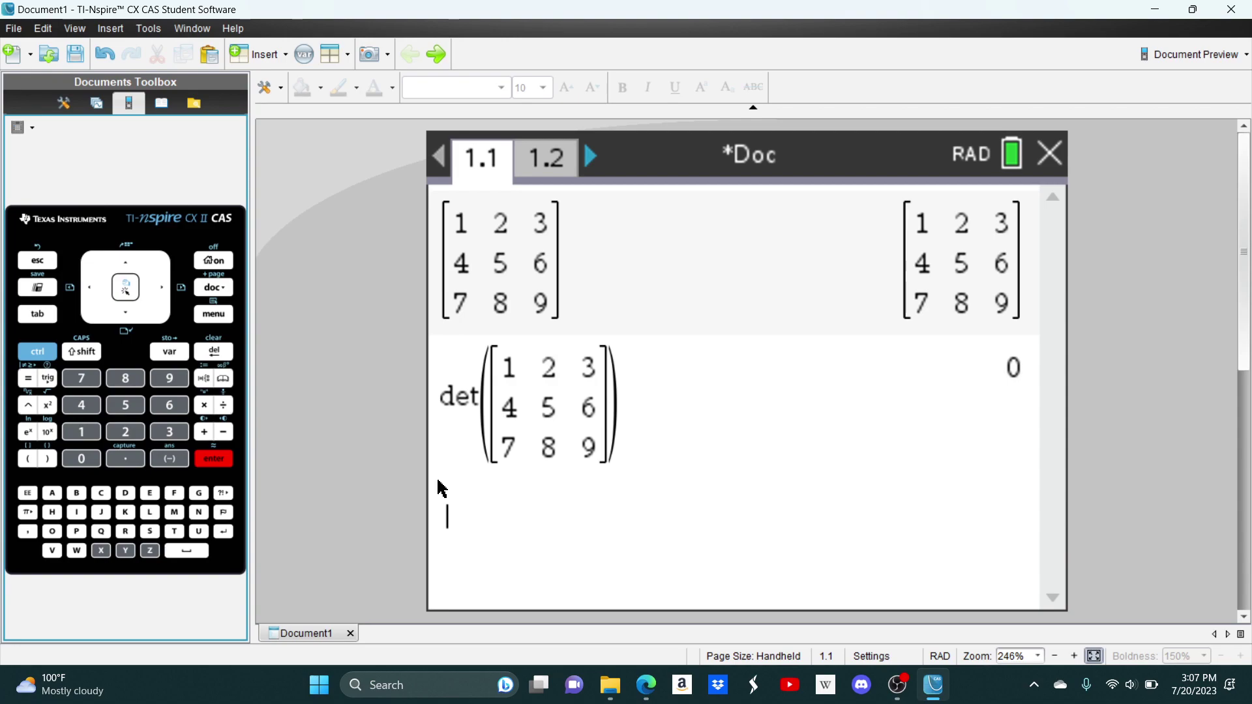
- Browse the Matrix & Vector functions down to the Vector group
{"action": "left_click", "coordinate": [214, 314]}
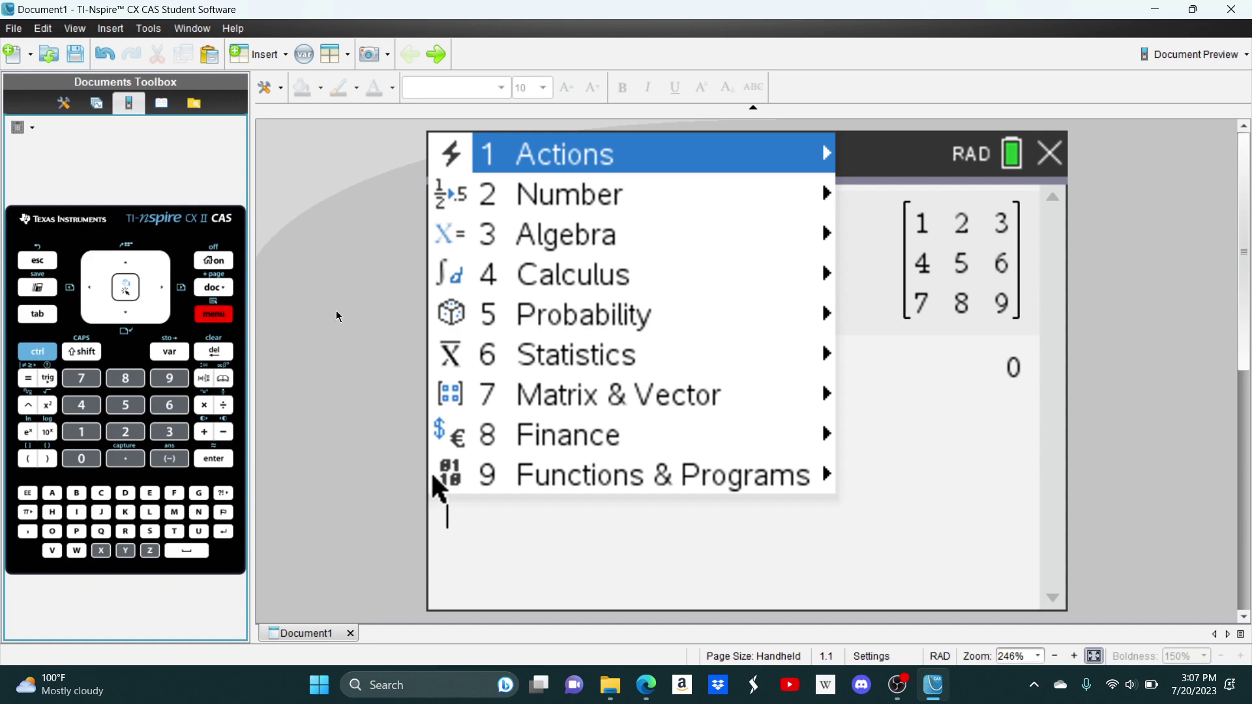
{"action": "key", "text": "Down"}
{"action": "key", "text": "Down"}
{"action": "key", "text": "Down"}
{"action": "key", "text": "Down"}
{"action": "key", "text": "Down"}
{"action": "key", "text": "Down"}
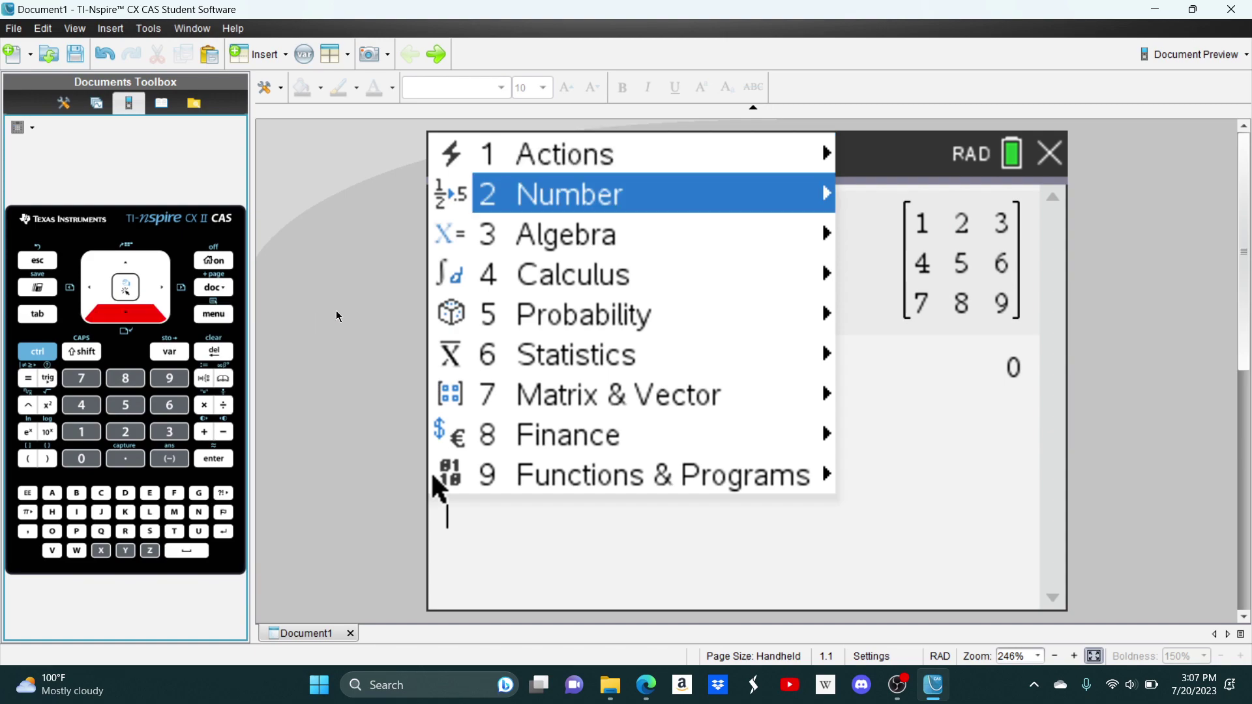
{"action": "key", "text": "Right"}
{"action": "key", "text": "Down"}
{"action": "key", "text": "Down"}
{"action": "key", "text": "Down"}
{"action": "key", "text": "Down"}
{"action": "key", "text": "Down"}
{"action": "key", "text": "Down"}
{"action": "key", "text": "Down"}
{"action": "key", "text": "Down"}
{"action": "key", "text": "Down"}
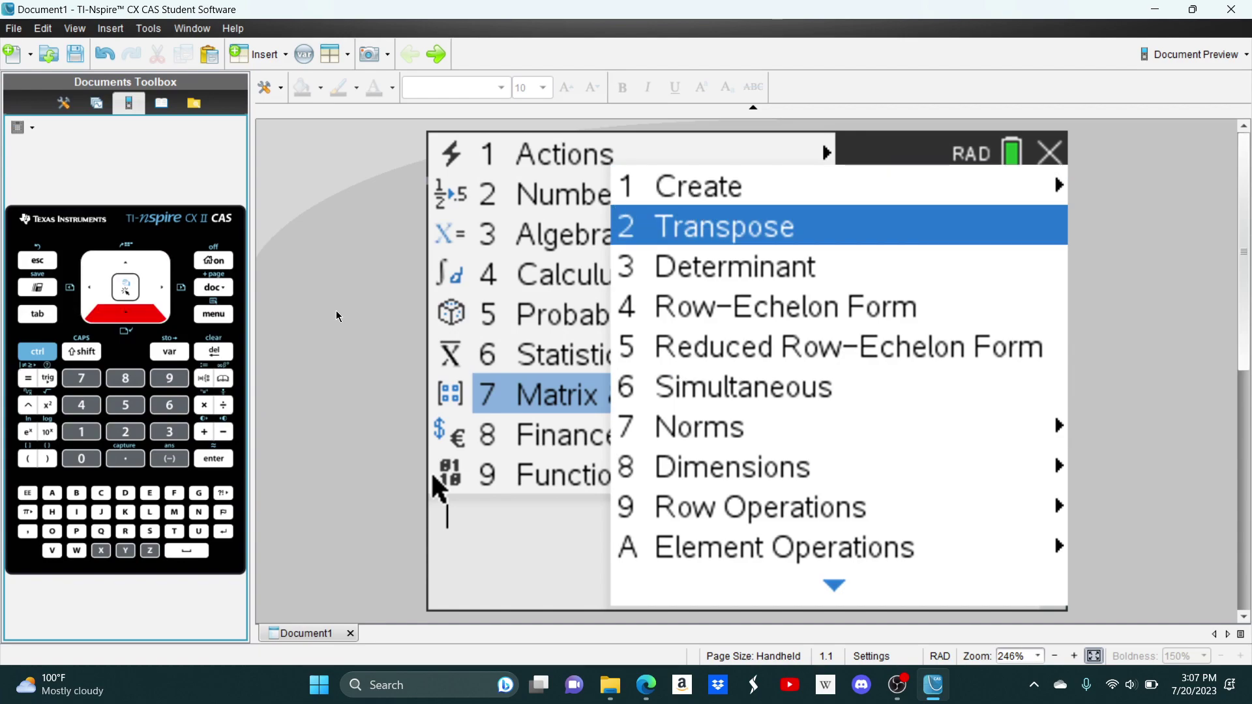
{"action": "key", "text": "Down"}
{"action": "key", "text": "Down"}
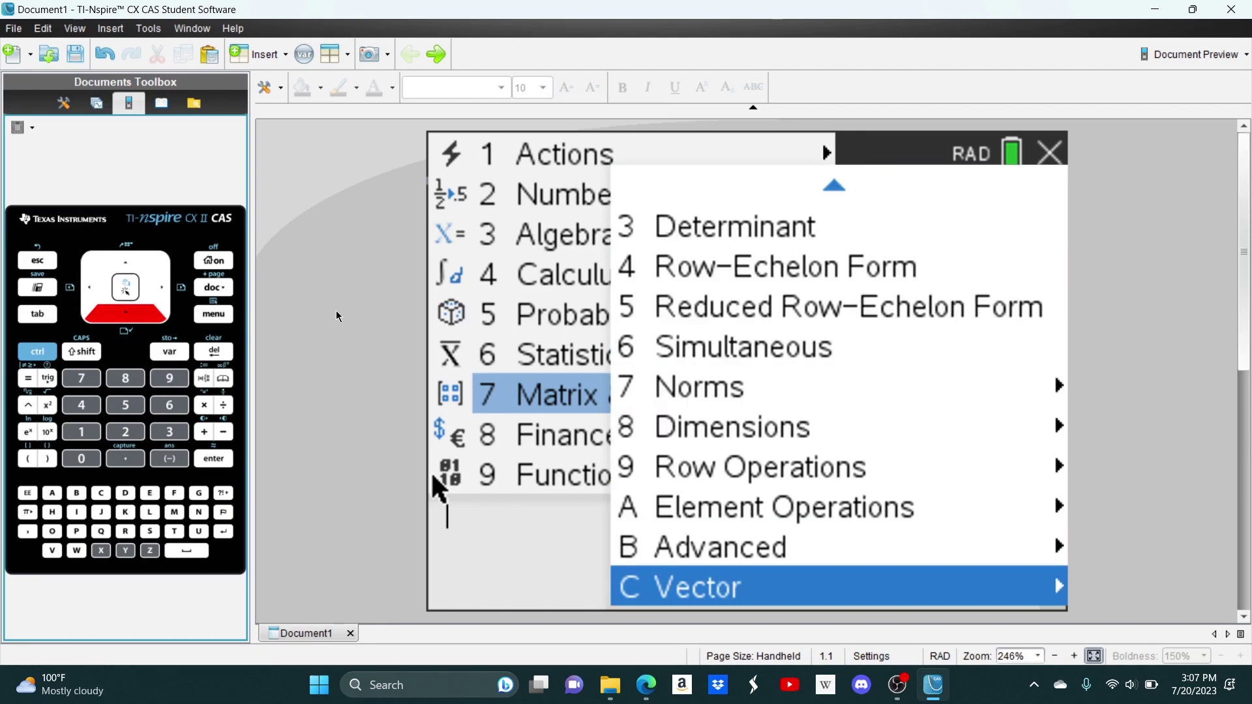
{"action": "key", "text": "Down"}
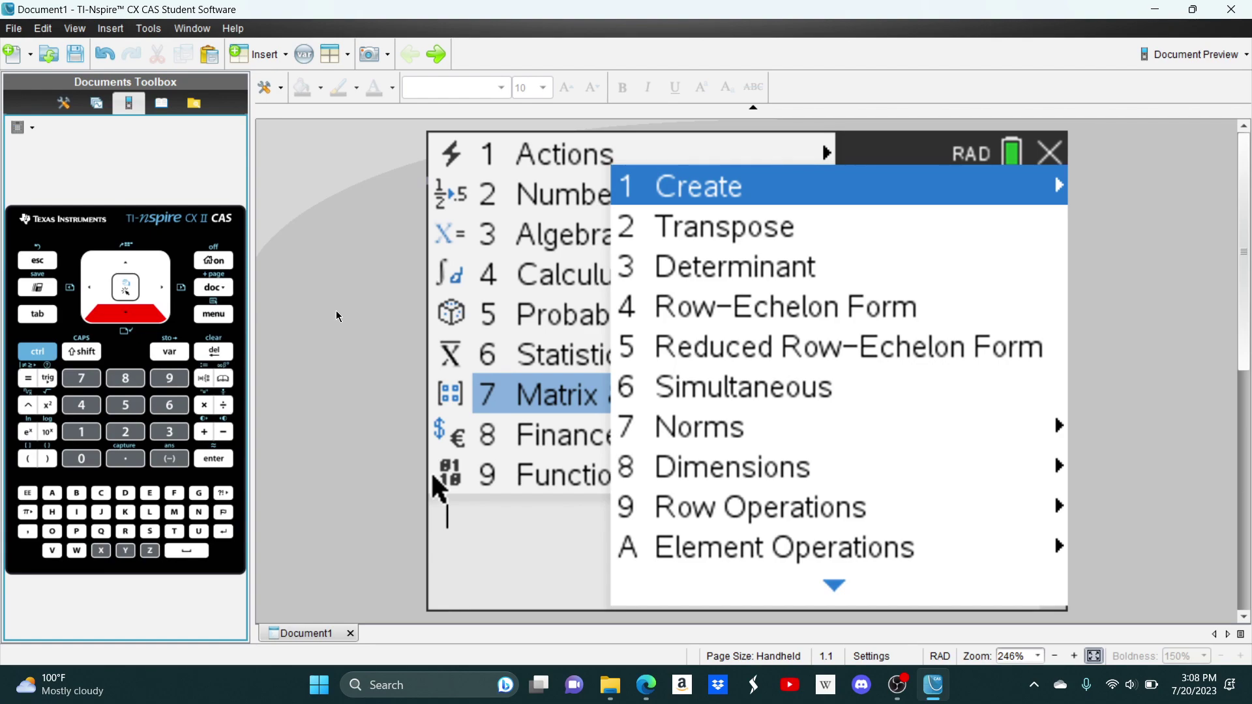
{"action": "key", "text": "Down"}
{"action": "key", "text": "Down"}
{"action": "key", "text": "Down"}
{"action": "key", "text": "Down"}
{"action": "key", "text": "Down"}
{"action": "key", "text": "Down"}
{"action": "key", "text": "Down"}
{"action": "key", "text": "Down"}
{"action": "key", "text": "Down"}
{"action": "key", "text": "Down"}
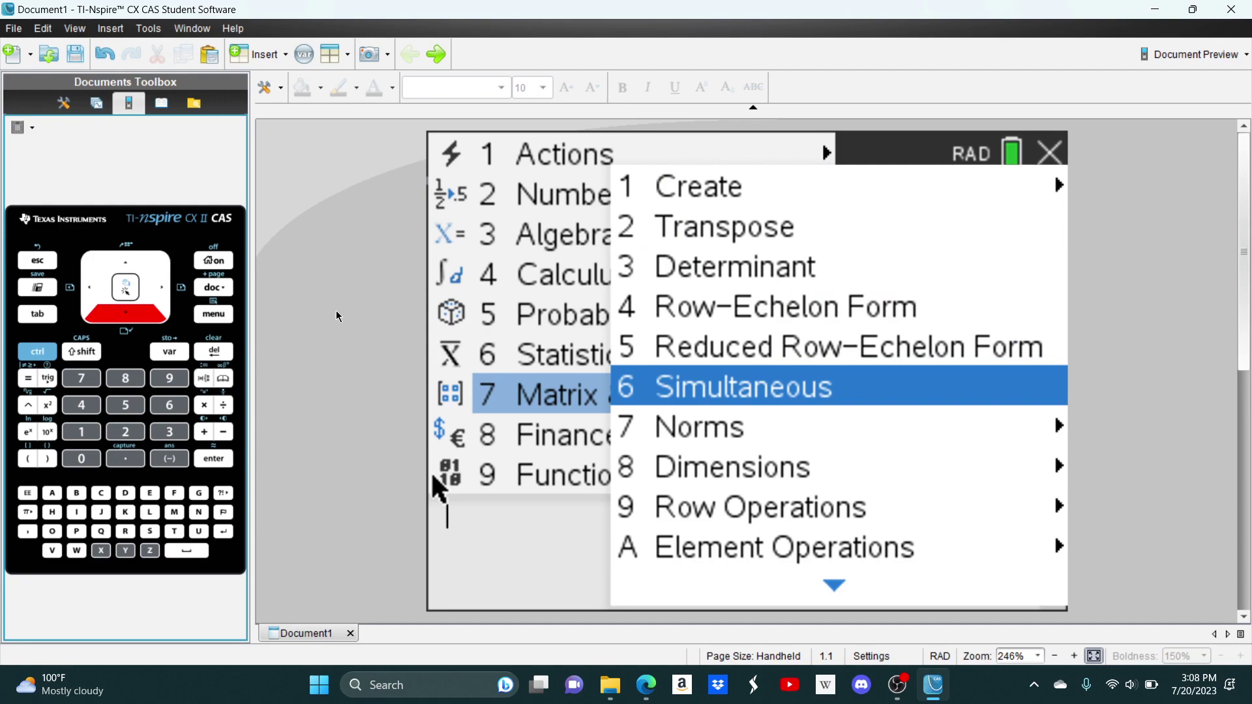
{"action": "key", "text": "Down"}
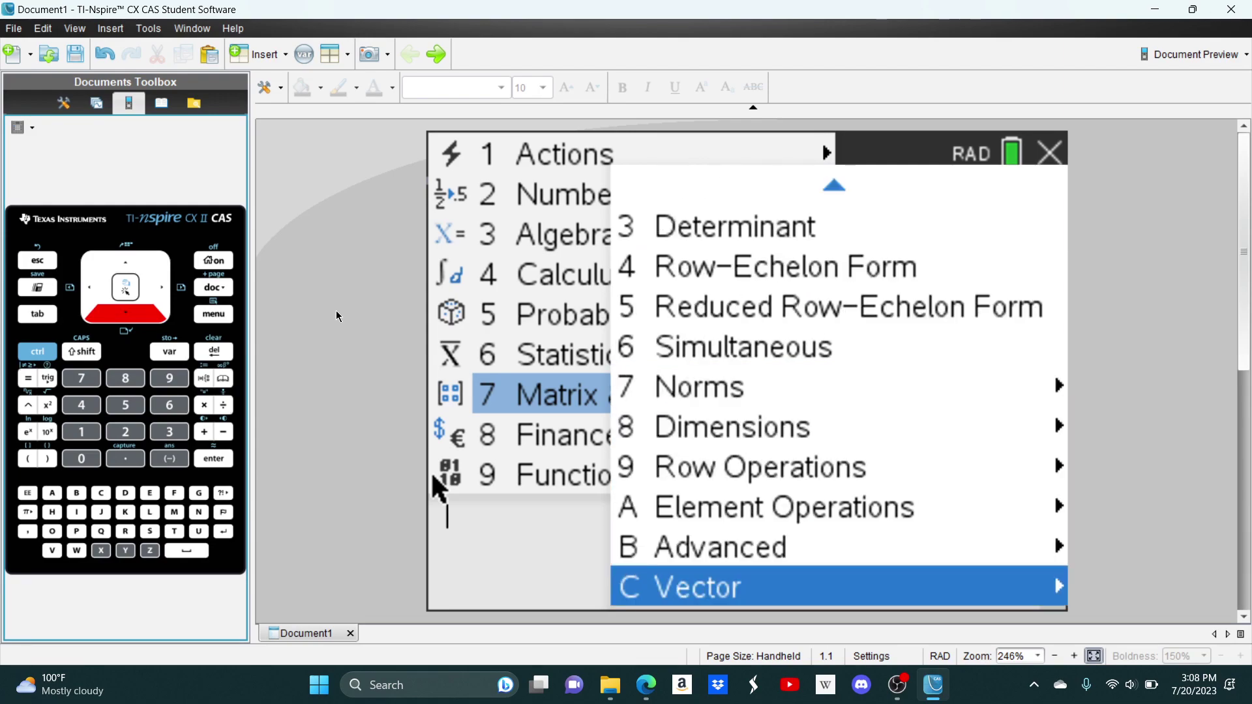
- Browse the Vector submenu's operations and conversions, settling on Unit Vector
{"action": "key", "text": "Right"}
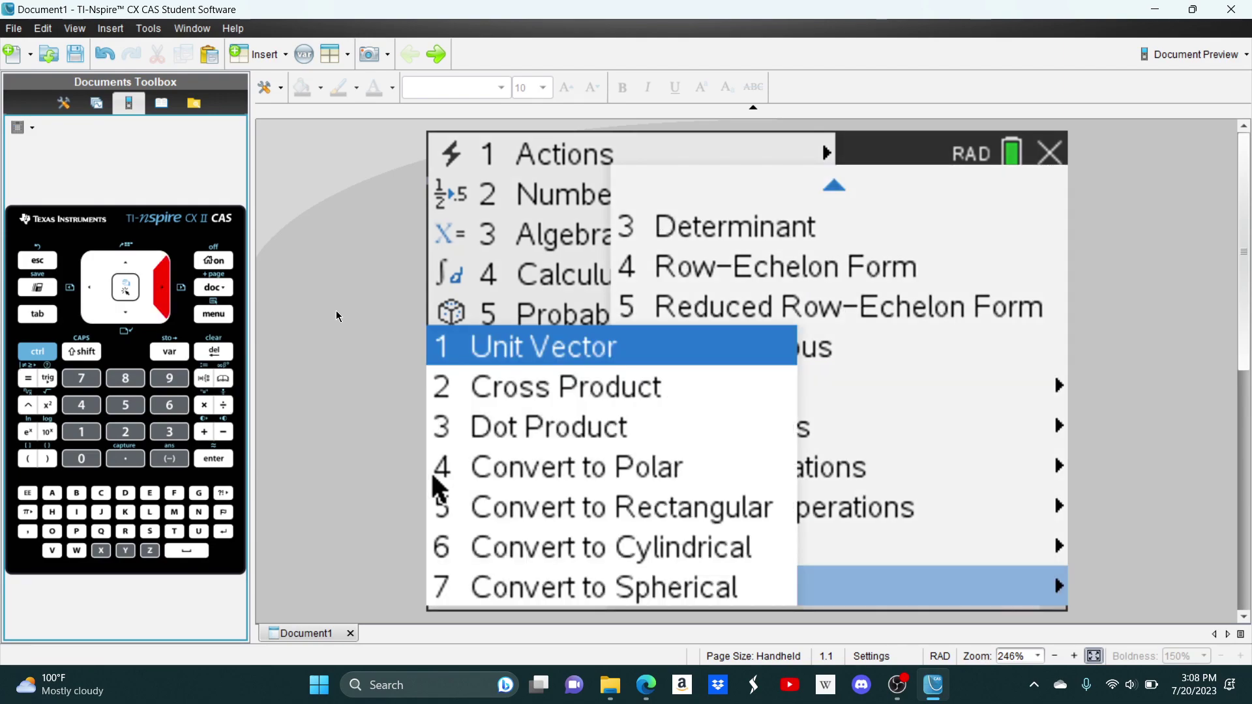
{"action": "key", "text": "Down"}
{"action": "key", "text": "Down"}
{"action": "key", "text": "Down"}
{"action": "key", "text": "Down"}
{"action": "key", "text": "Up"}
{"action": "key", "text": "Up"}
{"action": "key", "text": "Up"}
{"action": "key", "text": "Up"}
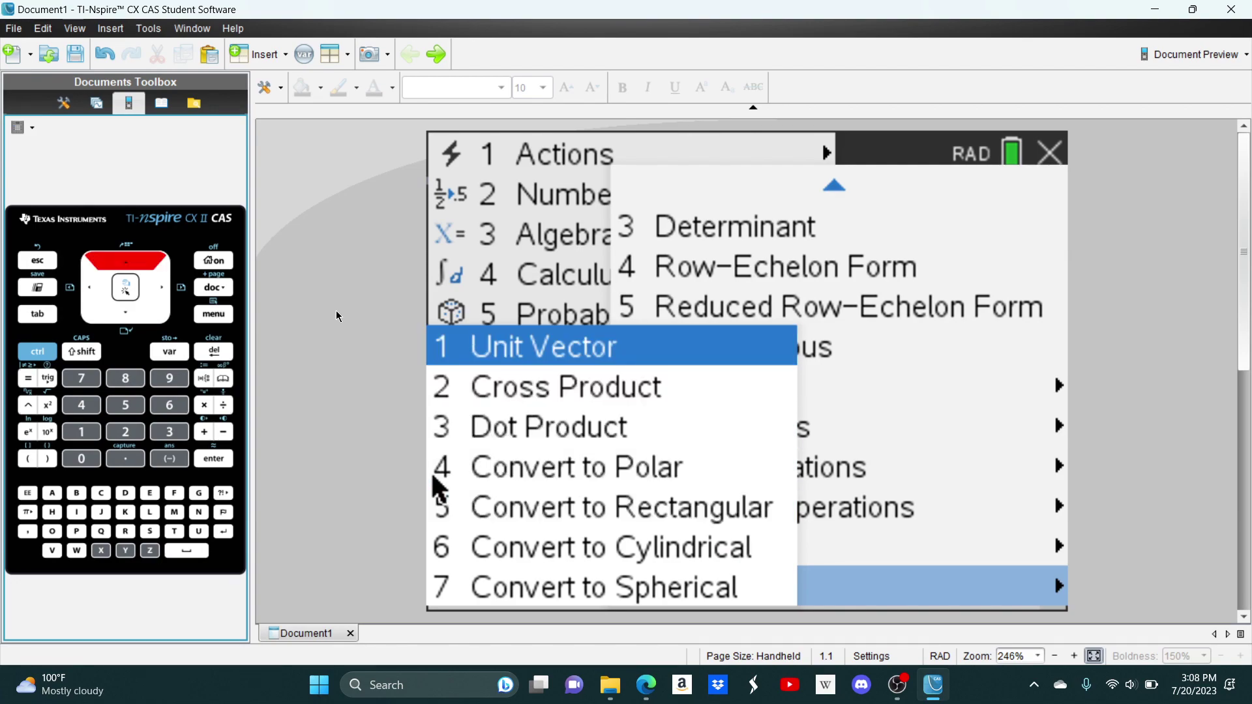
{"action": "key", "text": "Down"}
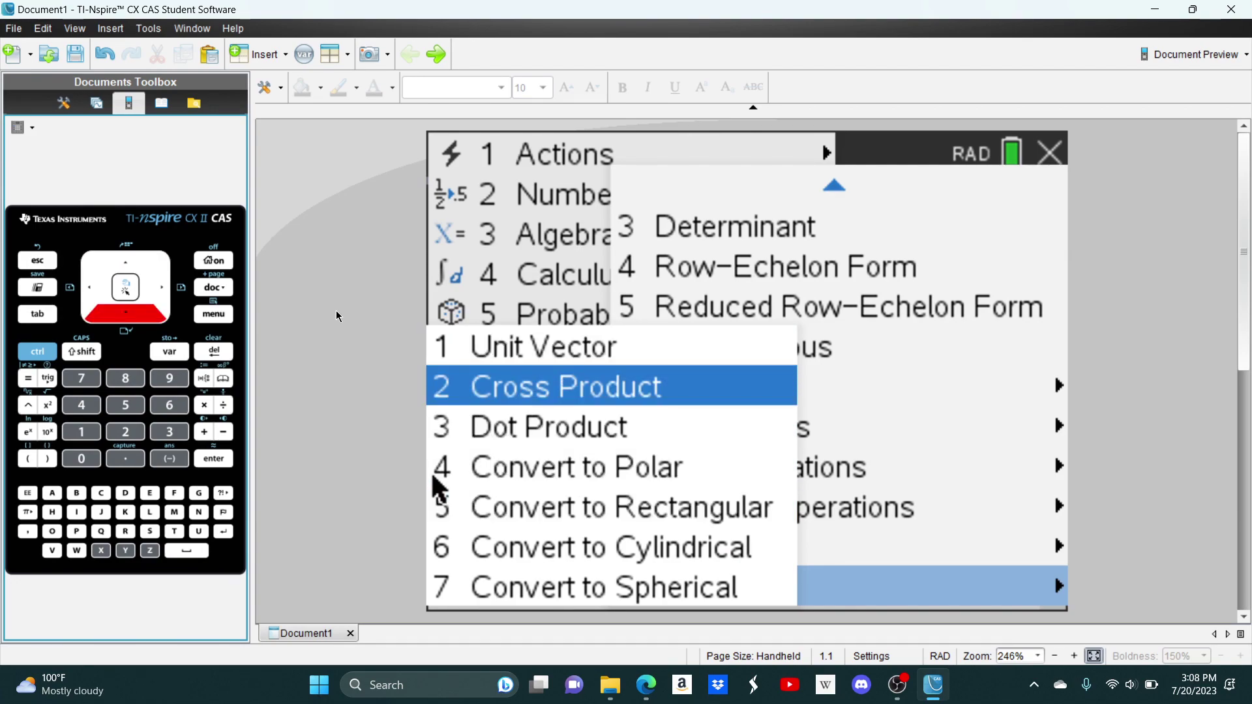
{"action": "key", "text": "Down"}
{"action": "key", "text": "Down"}
{"action": "key", "text": "Down"}
{"action": "key", "text": "Down"}
{"action": "key", "text": "Down"}
{"action": "key", "text": "Down"}
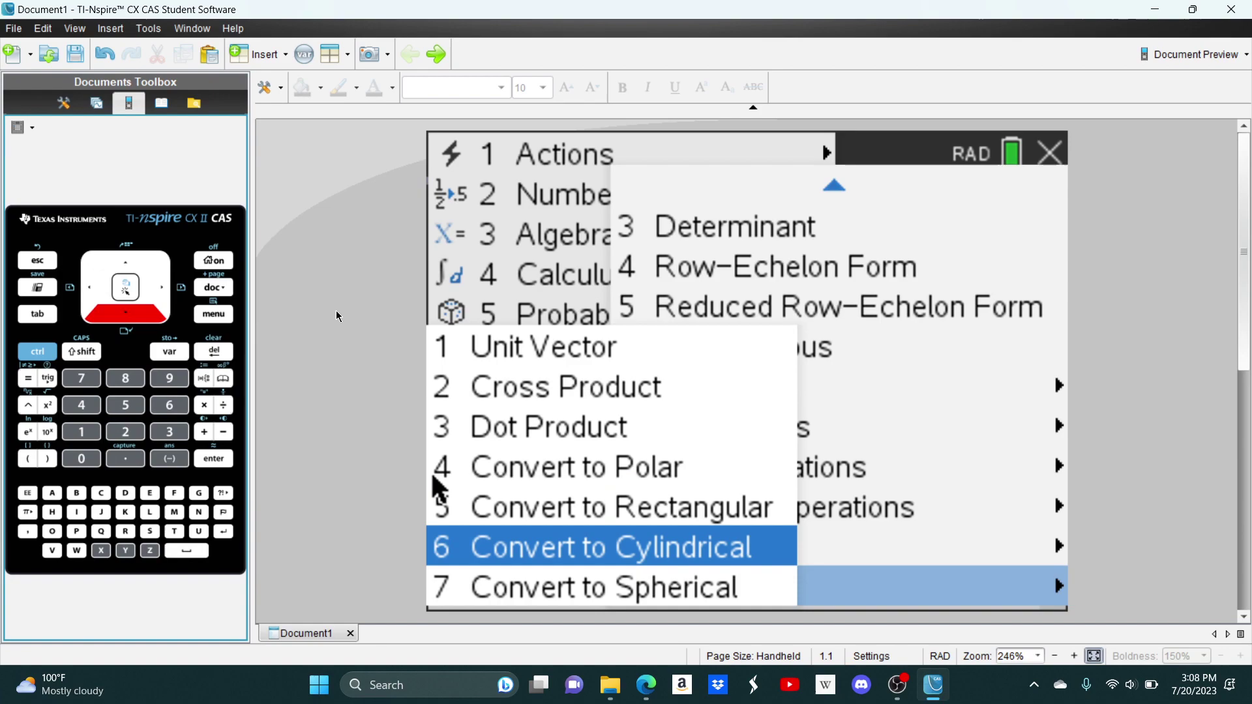
{"action": "key", "text": "Down"}
{"action": "key", "text": "Down"}
{"action": "key", "text": "Down"}
{"action": "key", "text": "Down"}
{"action": "key", "text": "Down"}
{"action": "key", "text": "Down"}
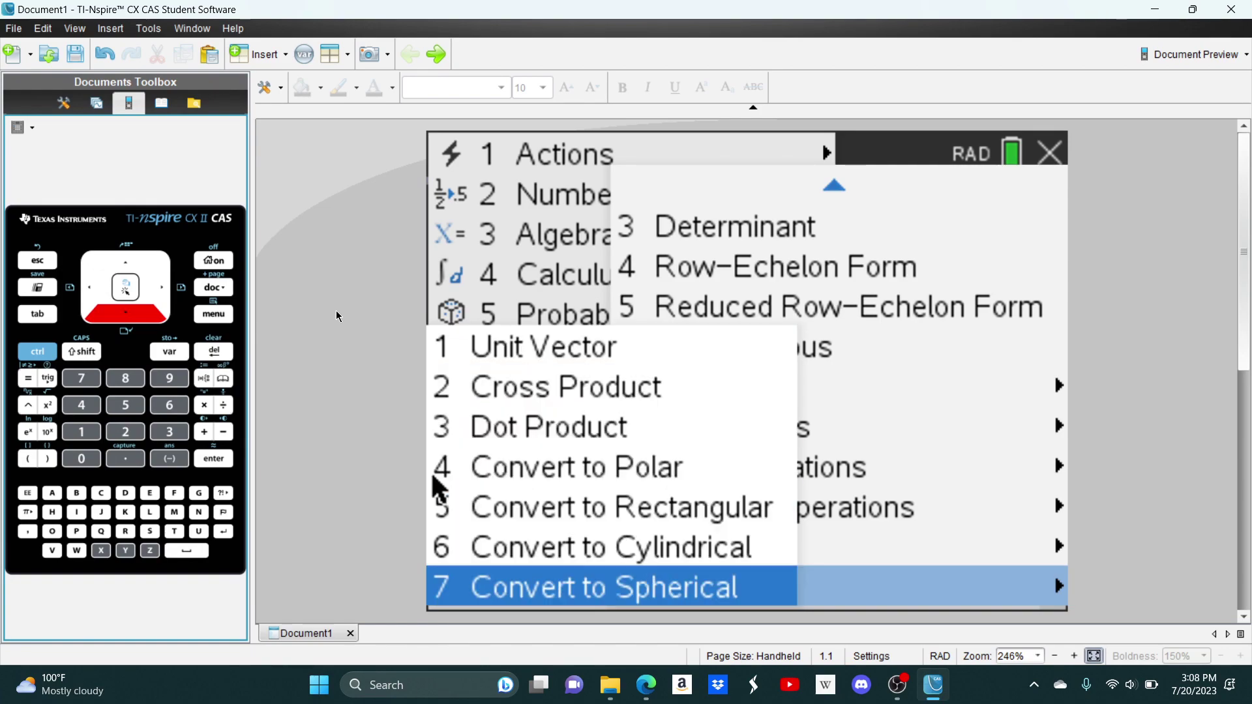
{"action": "key", "text": "Down"}
{"action": "key", "text": "Up"}
{"action": "key", "text": "Up"}
{"action": "key", "text": "Up"}
{"action": "key", "text": "Up"}
{"action": "key", "text": "Down"}
{"action": "key", "text": "Down"}
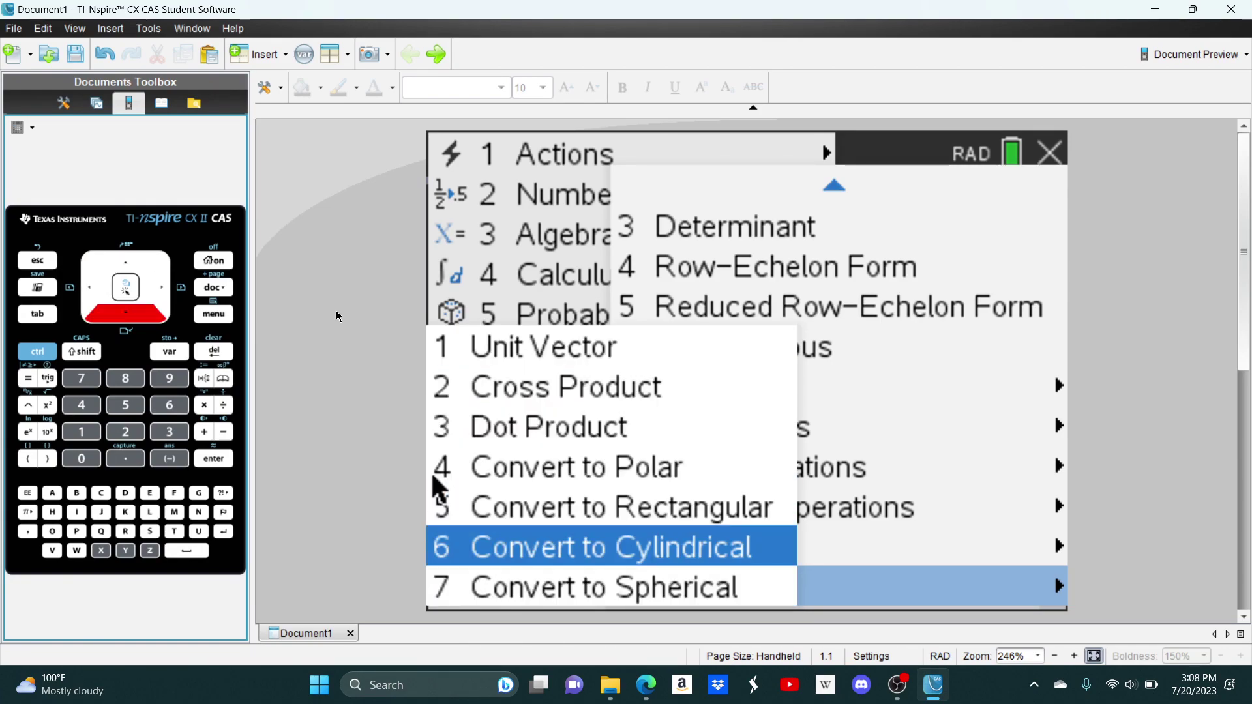
{"action": "key", "text": "Up"}
{"action": "key", "text": "Down"}
{"action": "key", "text": "Down"}
{"action": "key", "text": "Down"}
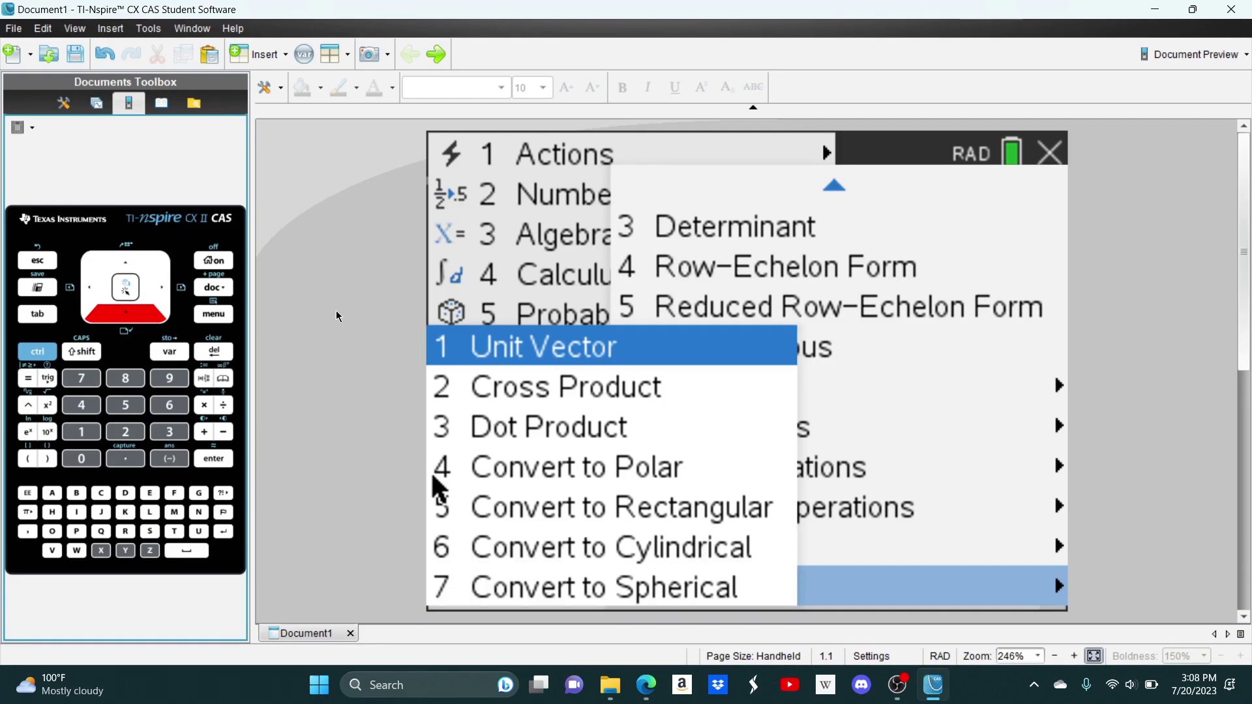
{"action": "key", "text": "Up"}
{"action": "key", "text": "Up"}
{"action": "key", "text": "Up"}
{"action": "key", "text": "Down"}
{"action": "key", "text": "Down"}
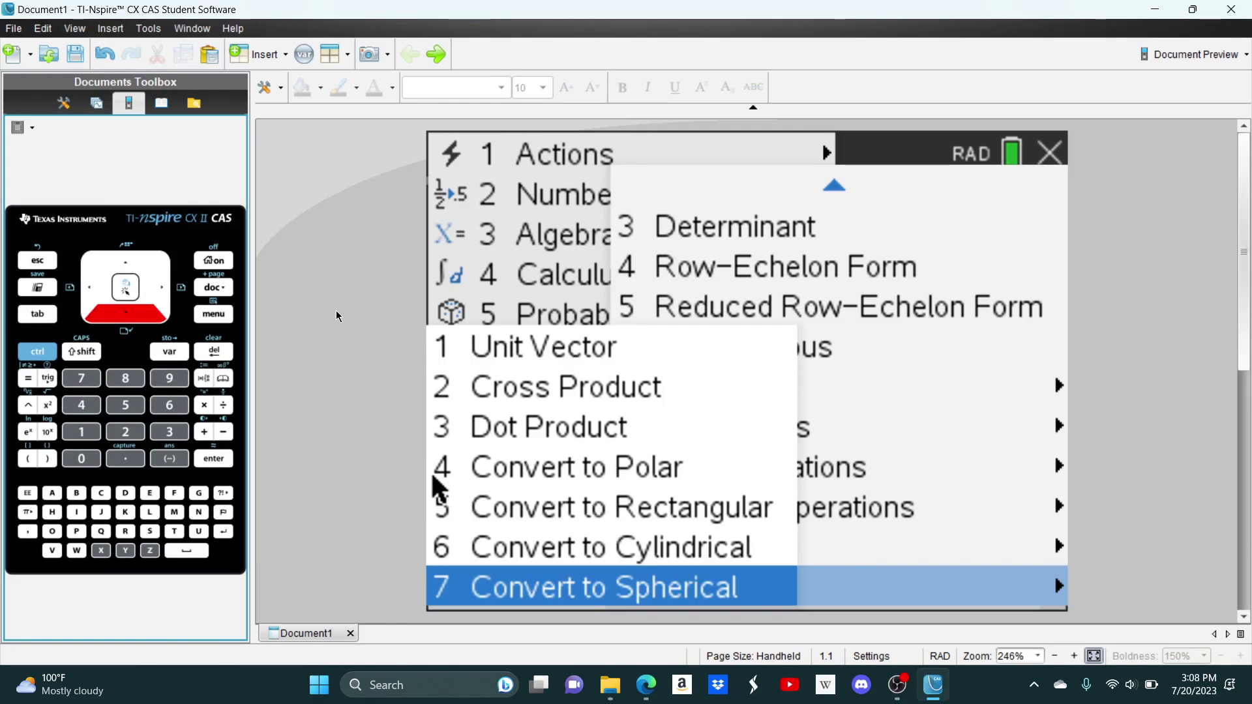
{"action": "key", "text": "Up"}
{"action": "key", "text": "Up"}
{"action": "key", "text": "Down"}
{"action": "key", "text": "Down"}
{"action": "key", "text": "Up"}
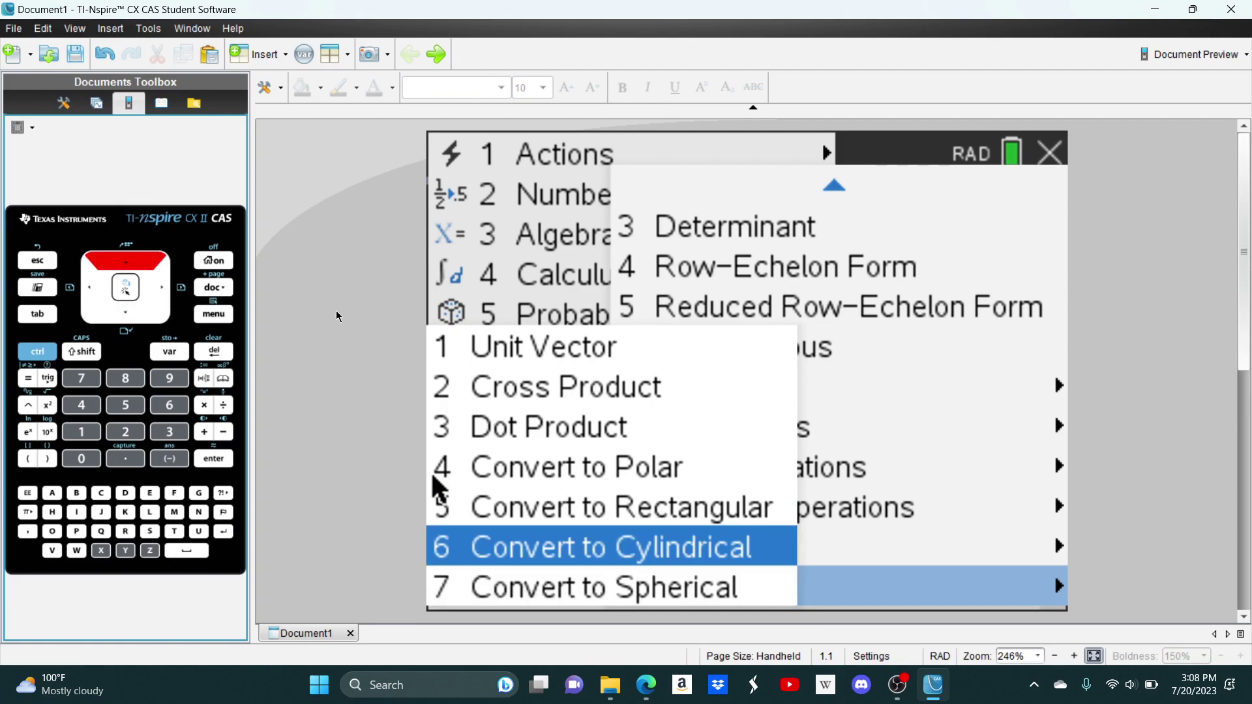
{"action": "key", "text": "Up"}
{"action": "key", "text": "Down"}
{"action": "key", "text": "Up"}
{"action": "key", "text": "Down"}
{"action": "key", "text": "Up"}
{"action": "key", "text": "Up"}
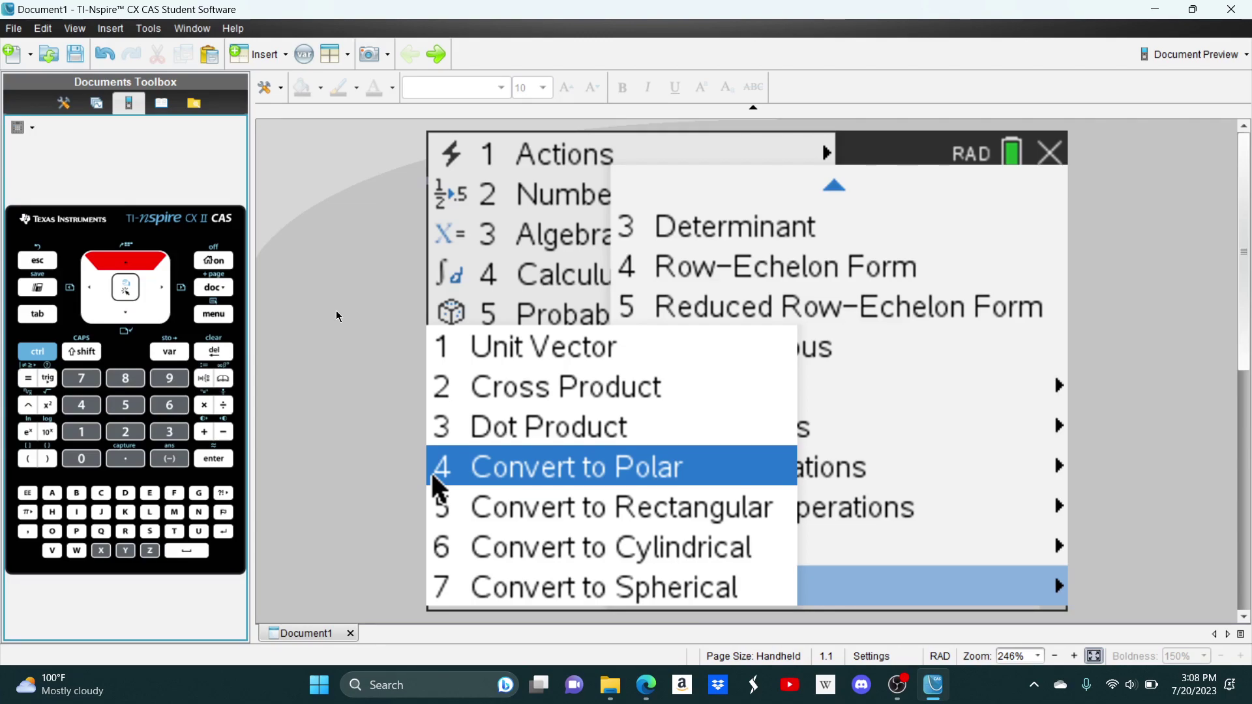
{"action": "key", "text": "Up"}
{"action": "key", "text": "Up"}
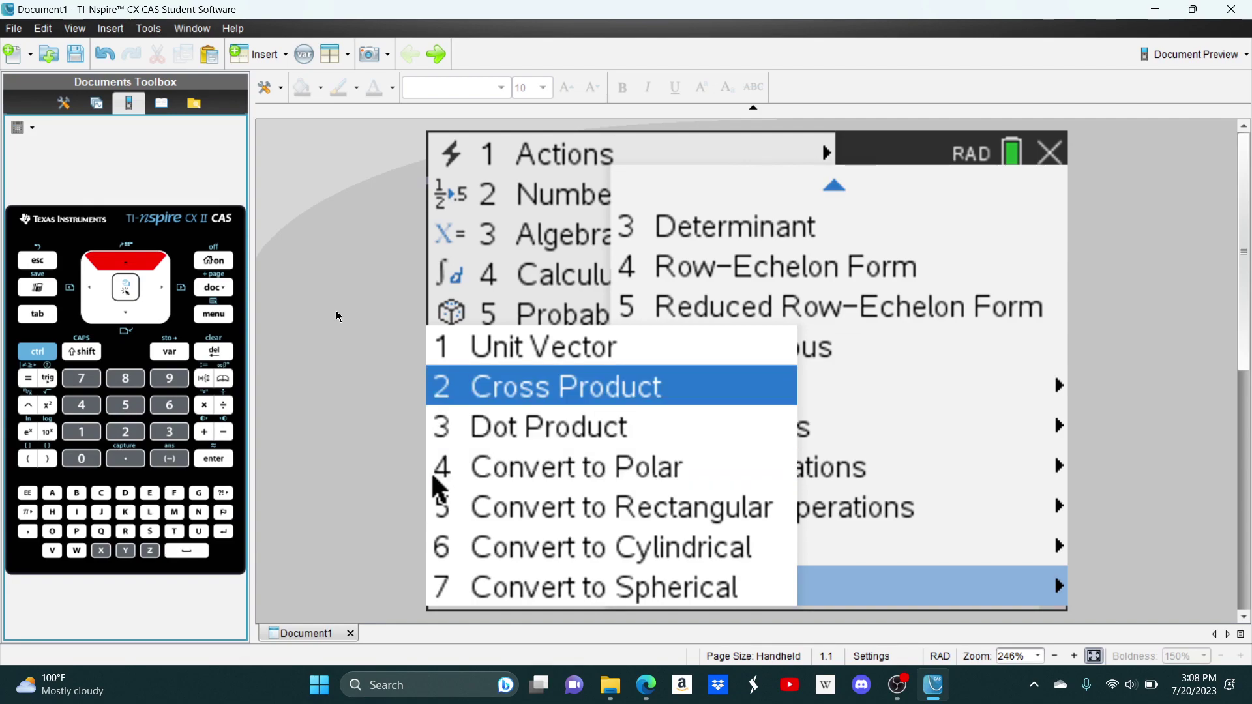
{"action": "key", "text": "Up"}
{"action": "key", "text": "Down"}
{"action": "key", "text": "Down"}
{"action": "key", "text": "Up"}
{"action": "key", "text": "Up"}
{"action": "key", "text": "Down"}
{"action": "key", "text": "Down"}
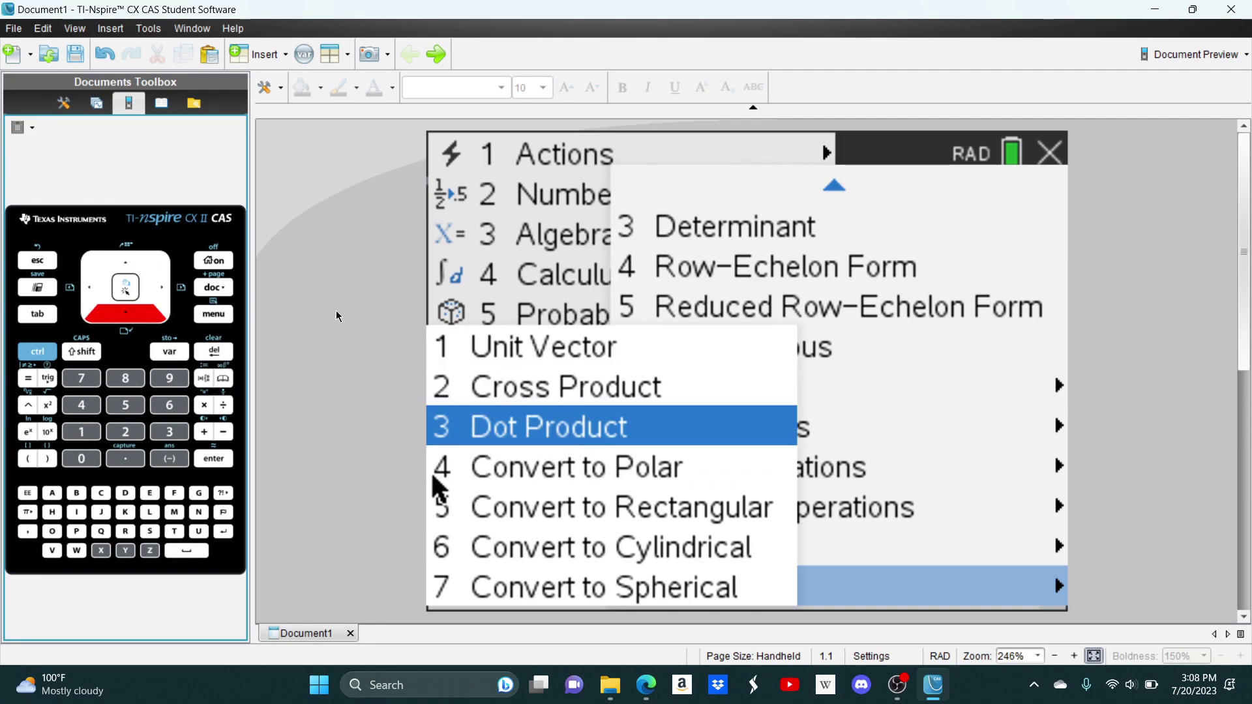
{"action": "key", "text": "Up"}
{"action": "key", "text": "Up"}
- Insert unitV() with the list {2,3} and evaluate it
{"action": "key", "text": "Return"}
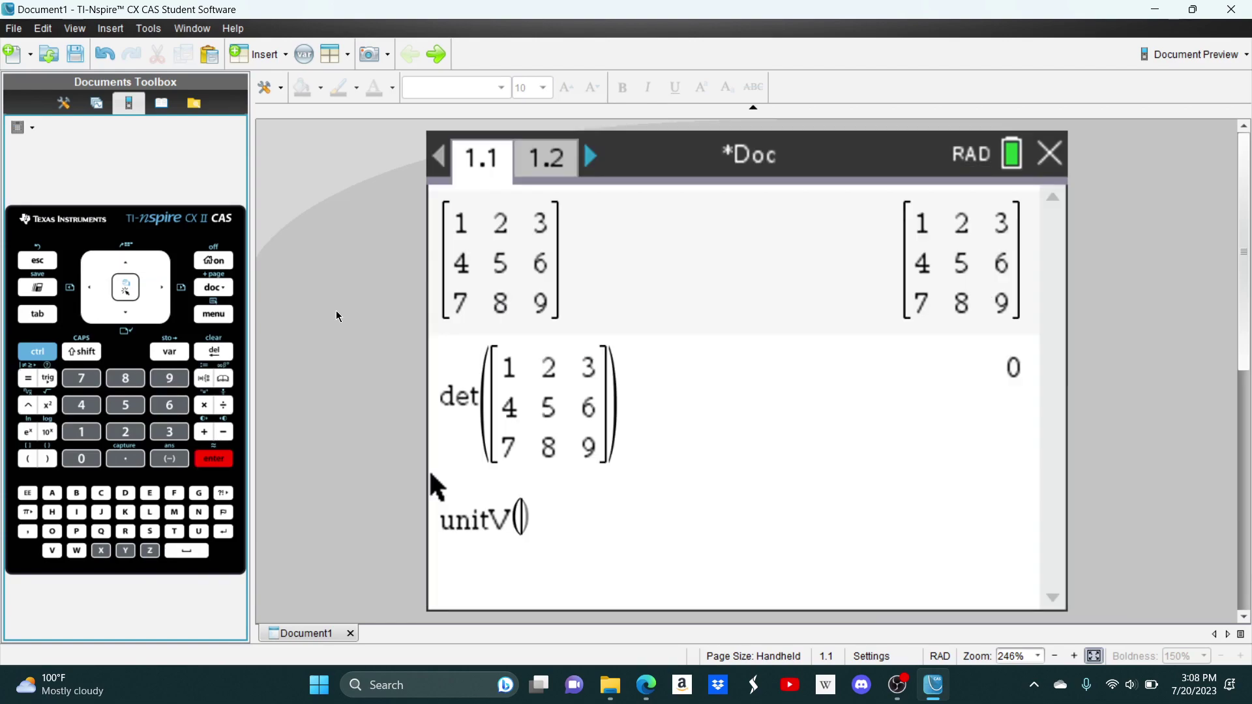
{"action": "type", "text": "{"}
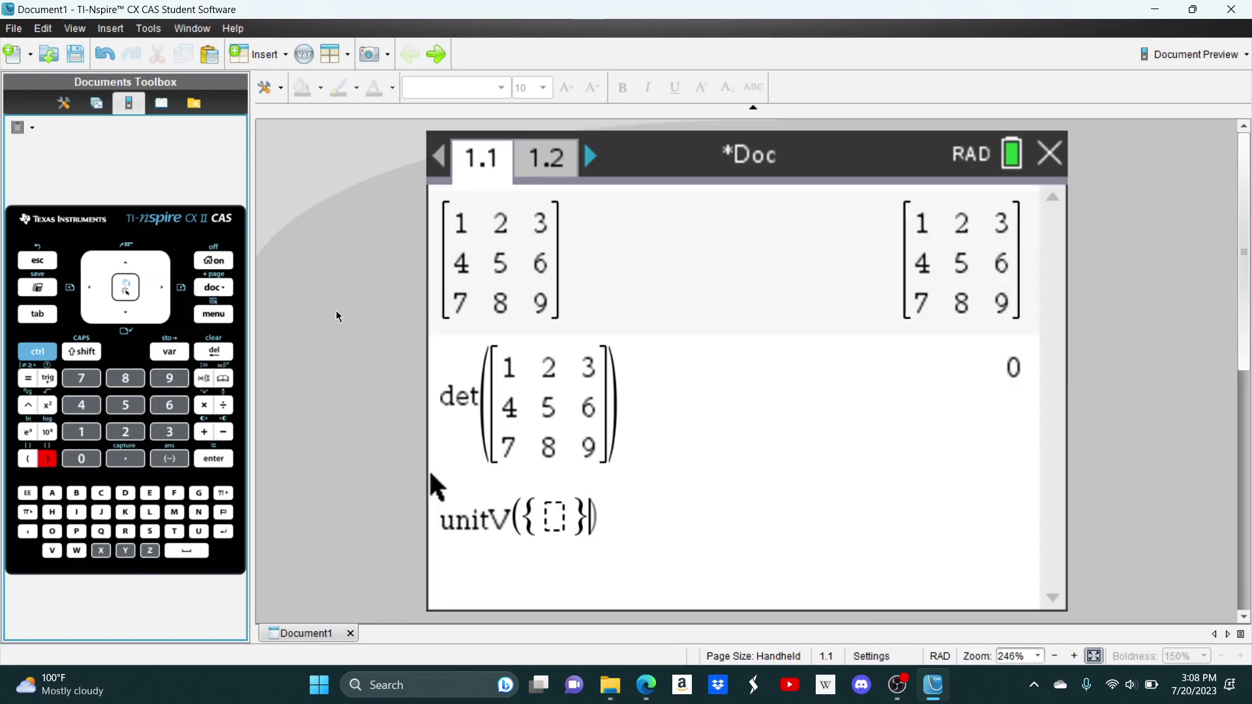
{"action": "key", "text": "Left"}
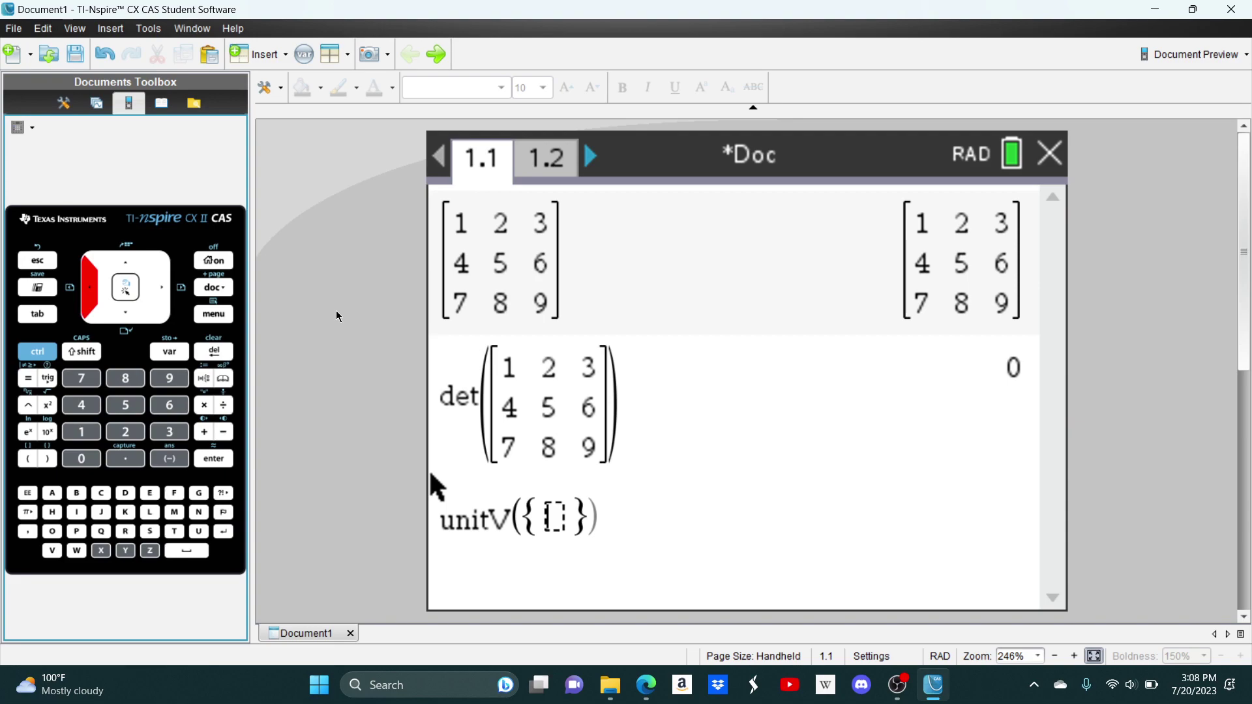
{"action": "type", "text": "2,3"}
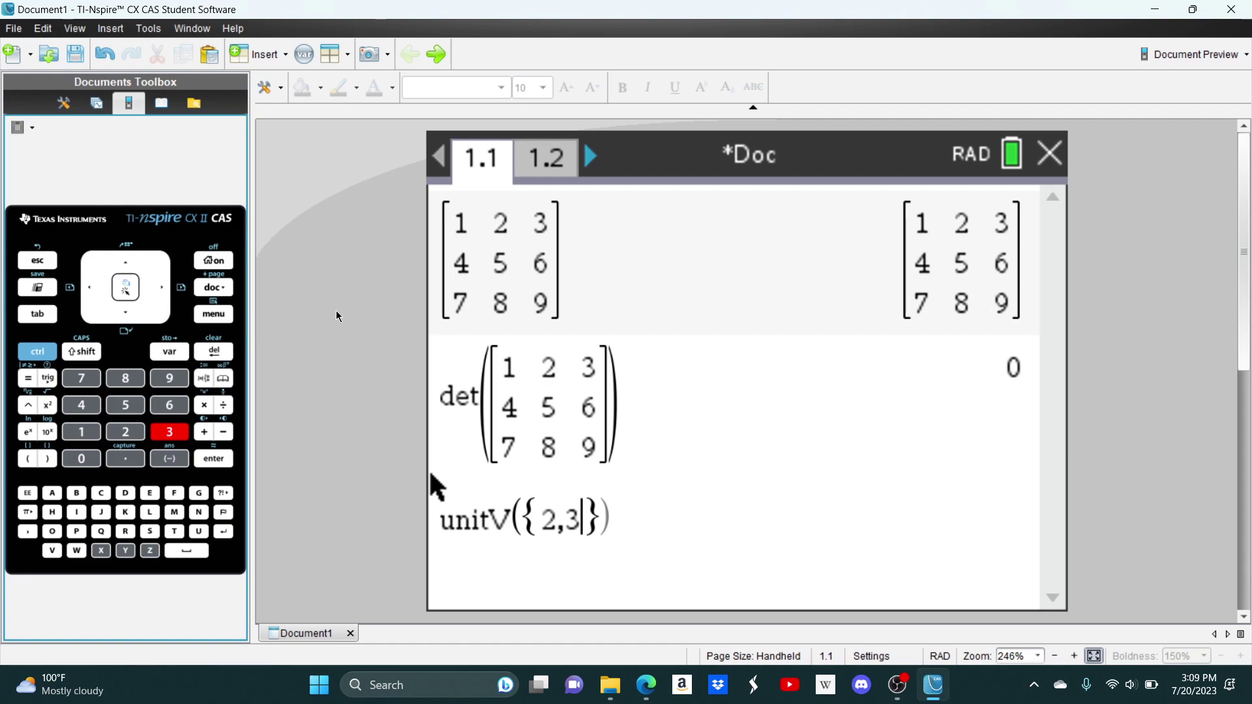
{"action": "key", "text": "Return"}
- Correct the entry to unitV([2,3]) and evaluate it, giving [2·√13/13, 3·√13/13]
{"action": "key", "text": "Return"}
{"action": "key", "text": "Up"}
{"action": "key", "text": "Return"}
{"action": "key", "text": "Left"}
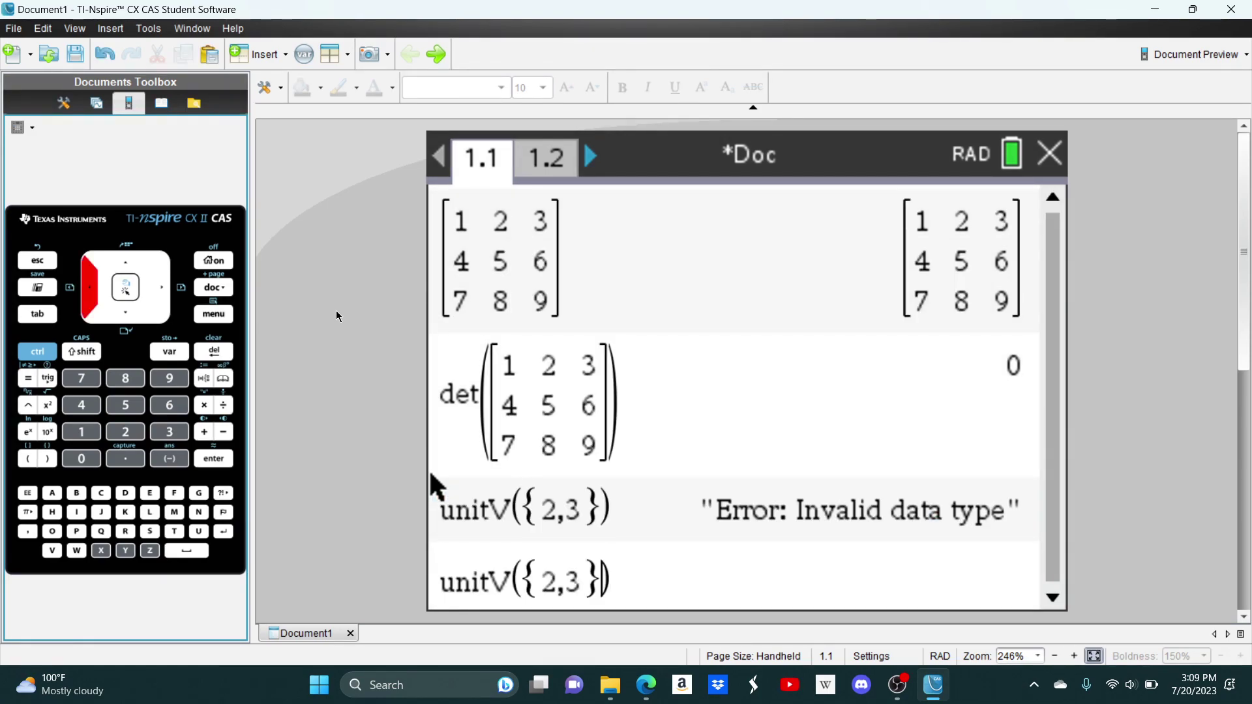
{"action": "key", "text": "BackSpace"}
{"action": "key", "text": "BackSpace"}
{"action": "key", "text": "BackSpace"}
{"action": "key", "text": "BackSpace"}
{"action": "key", "text": "BackSpace"}
{"action": "type", "text": "2,3"}
{"action": "key", "text": "Return"}
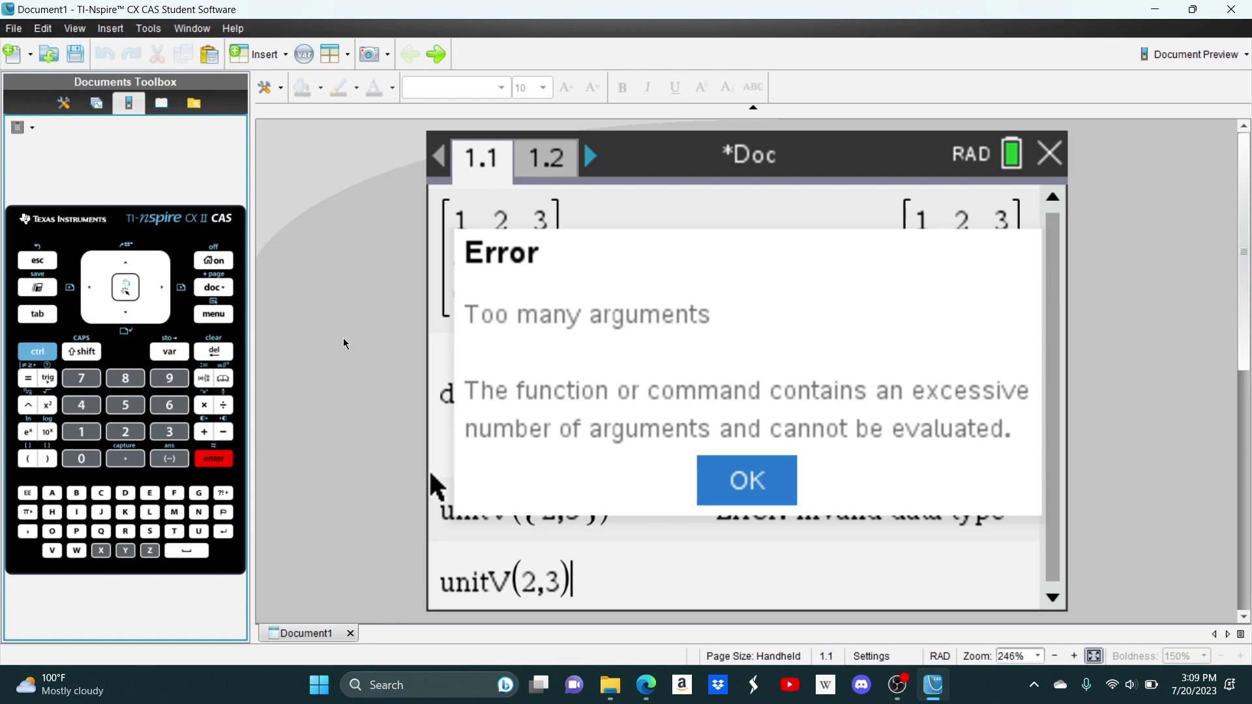
{"action": "key", "text": "Return"}
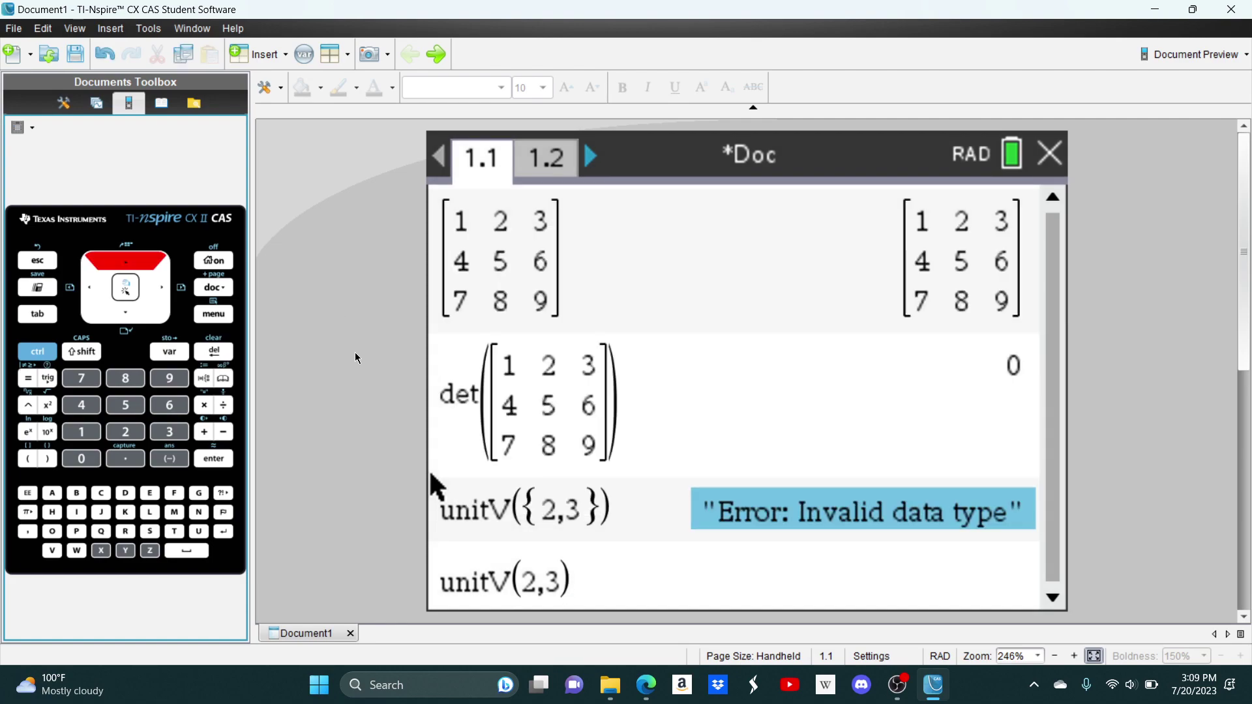
{"action": "key", "text": "Down"}
{"action": "key", "text": "BackSpace"}
{"action": "key", "text": "BackSpace"}
{"action": "key", "text": "BackSpace"}
{"action": "type", "text": "["}
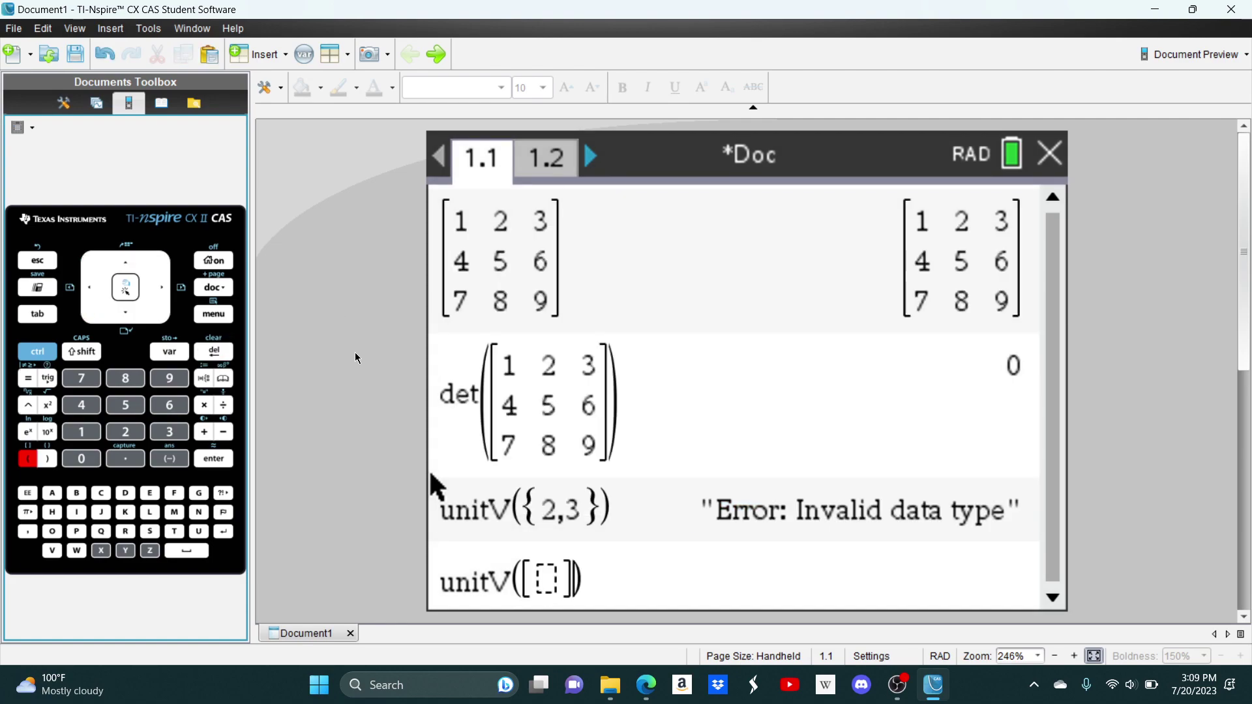
{"action": "type", "text": "2,3"}
{"action": "key", "text": "Return"}
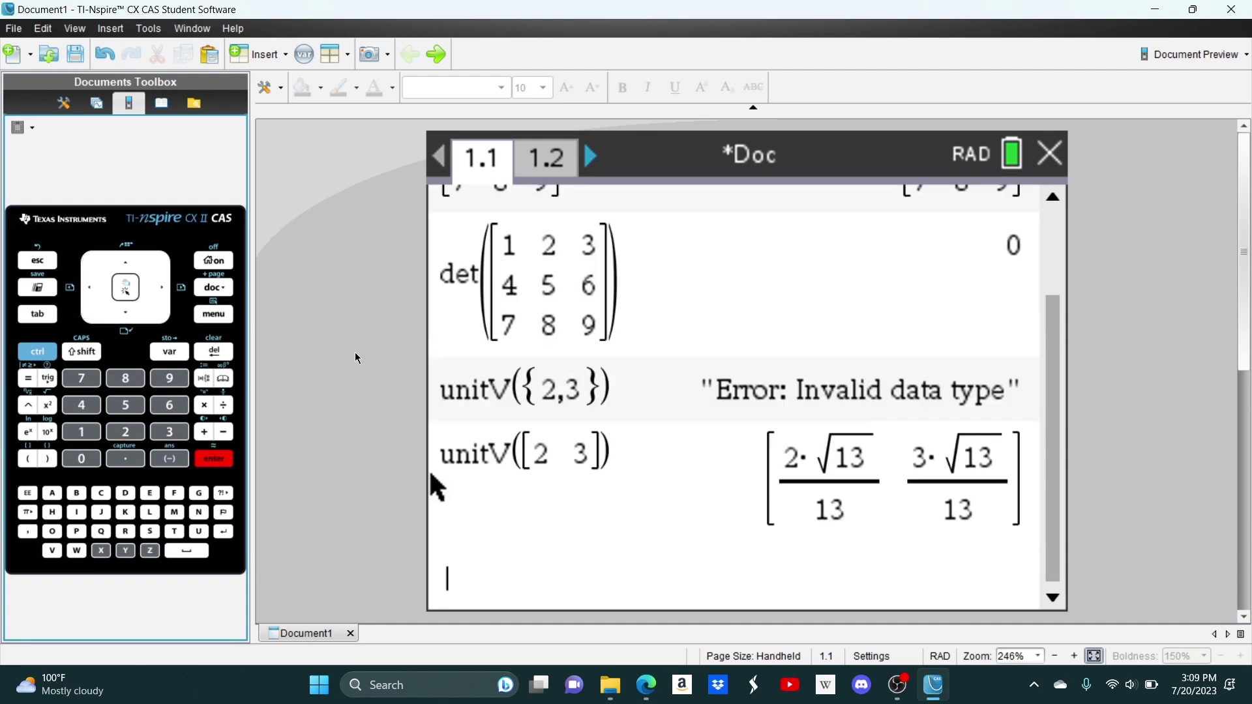
- Return to the blank entry line, clearing the stray bracket template
{"action": "key", "text": "Up"}
{"action": "key", "text": "Up"}
{"action": "key", "text": "Up"}
{"action": "key", "text": "Up"}
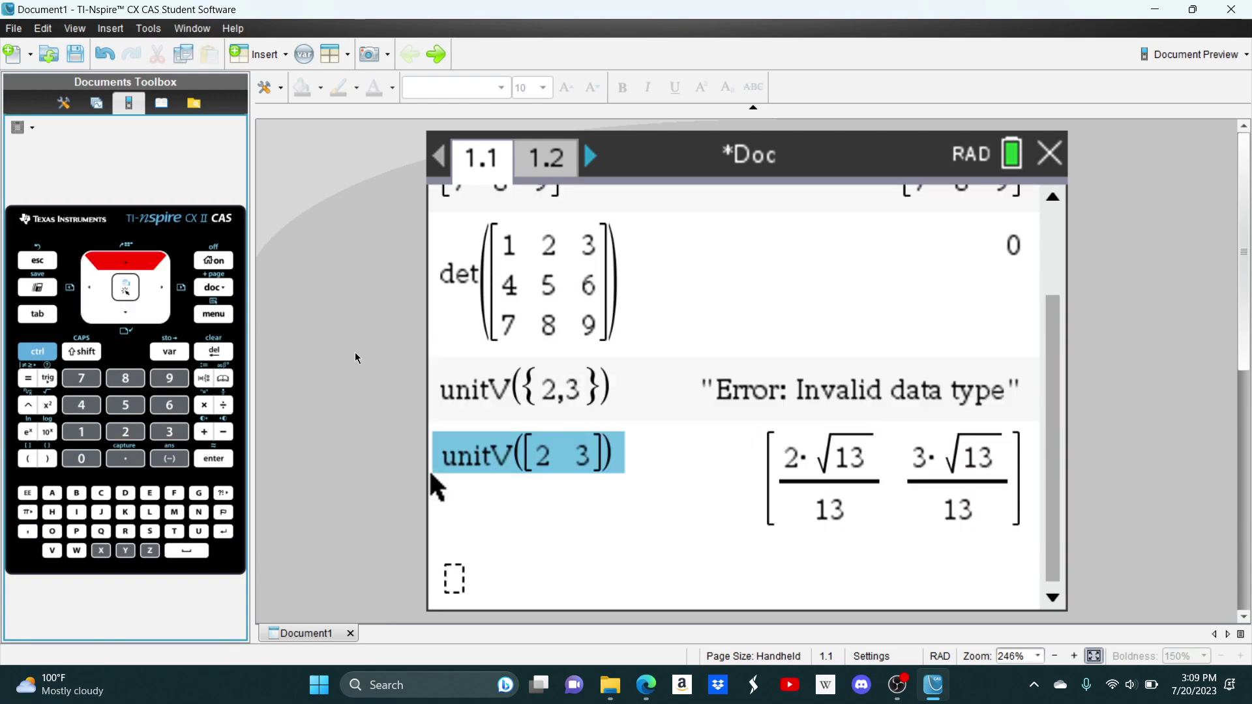
{"action": "key", "text": "Down"}
{"action": "key", "text": "Down"}
{"action": "key", "text": "Down"}
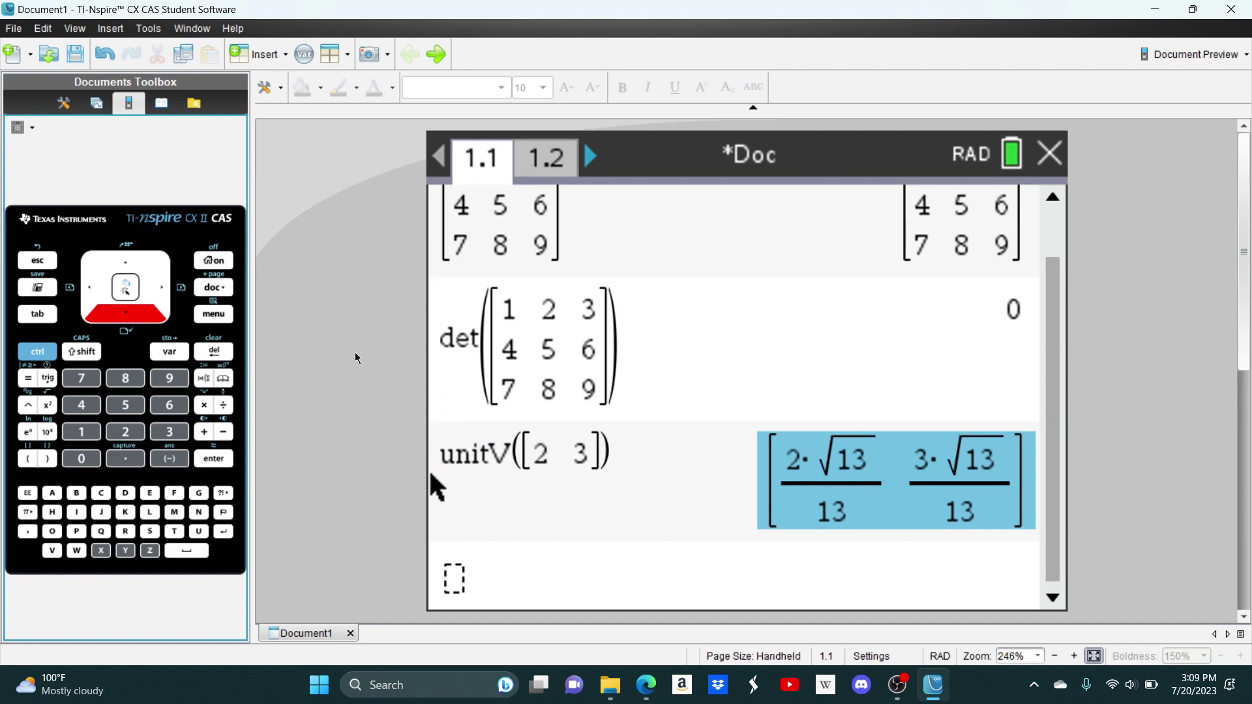
{"action": "key", "text": "Down"}
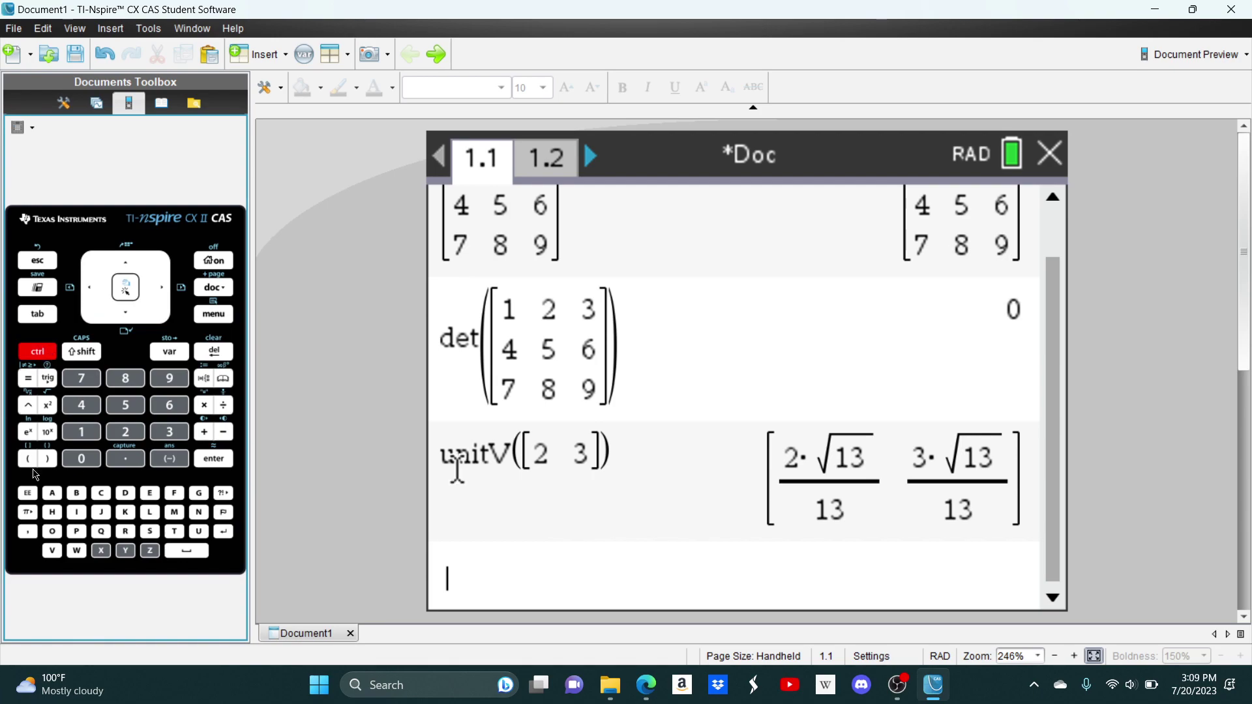
{"action": "type", "text": "["}
{"action": "key", "text": "BackSpace"}
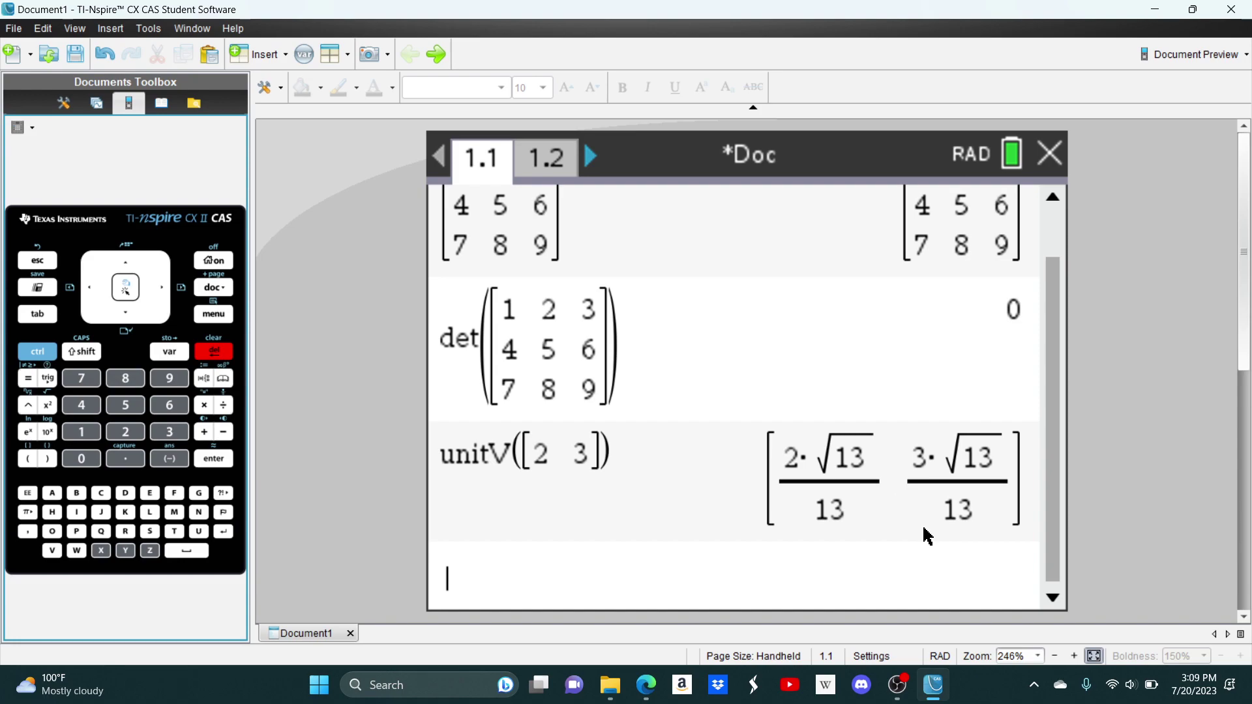
- Insert the dotP() function from Matrix & Vector > Vector > Dot Product
{"action": "left_click", "coordinate": [212, 319]}
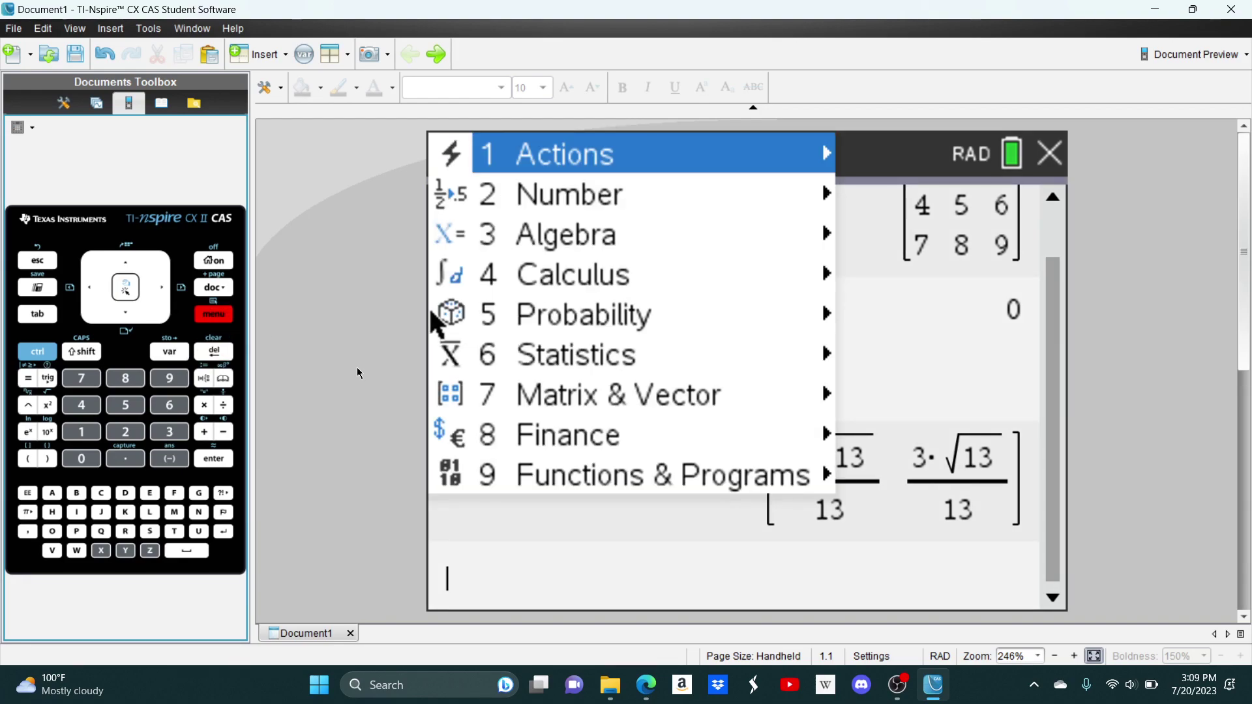
{"action": "key", "text": "7"}
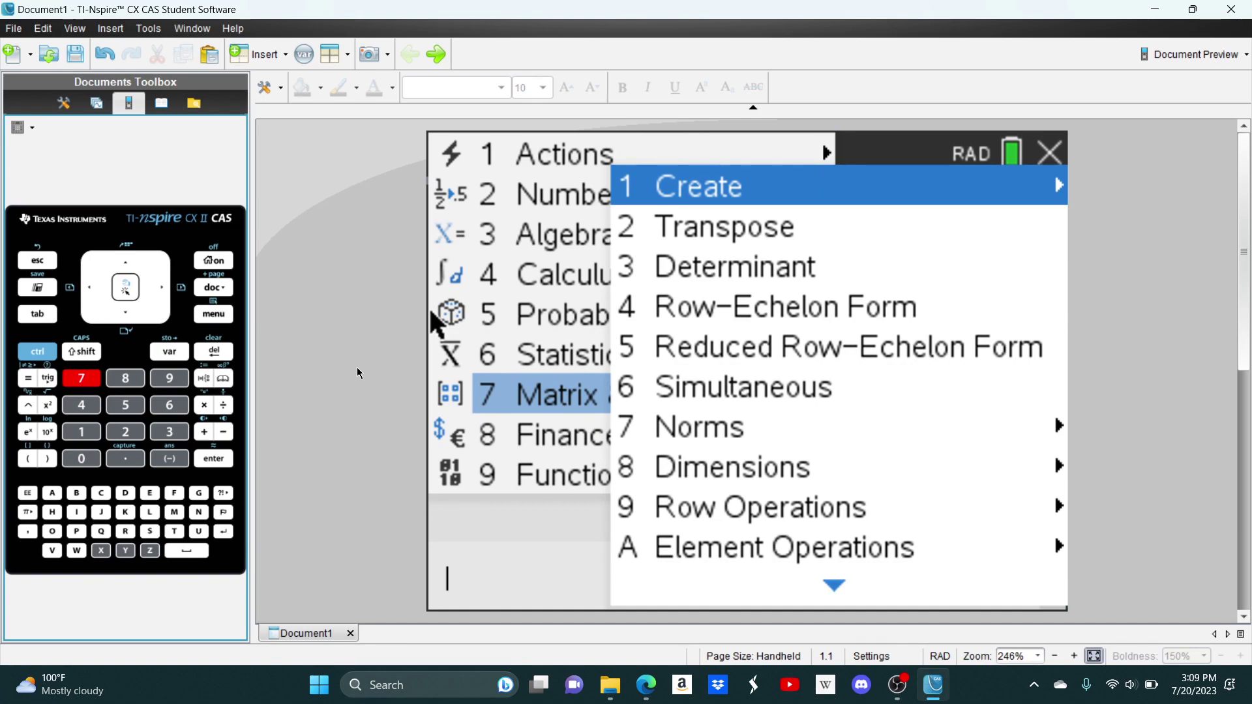
{"action": "key", "text": "Left"}
{"action": "key", "text": "7"}
{"action": "key", "text": "c"}
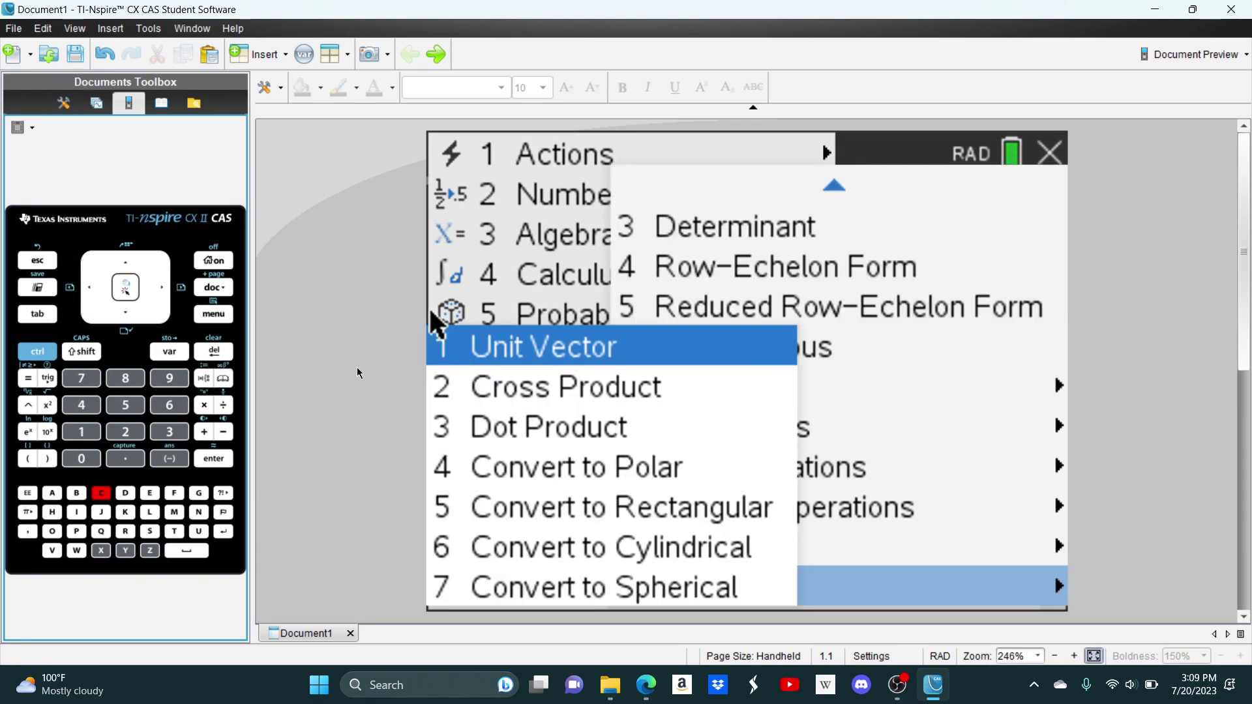
{"action": "key", "text": "Down"}
{"action": "key", "text": "Down"}
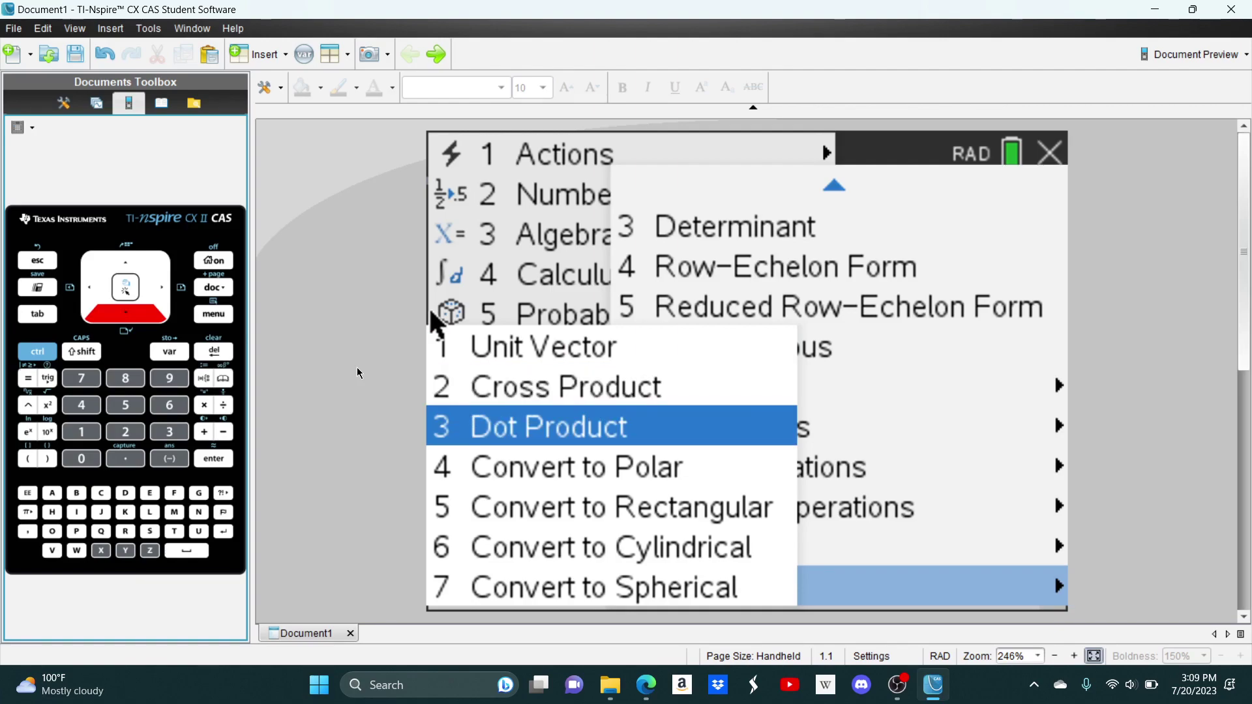
{"action": "key", "text": "3"}
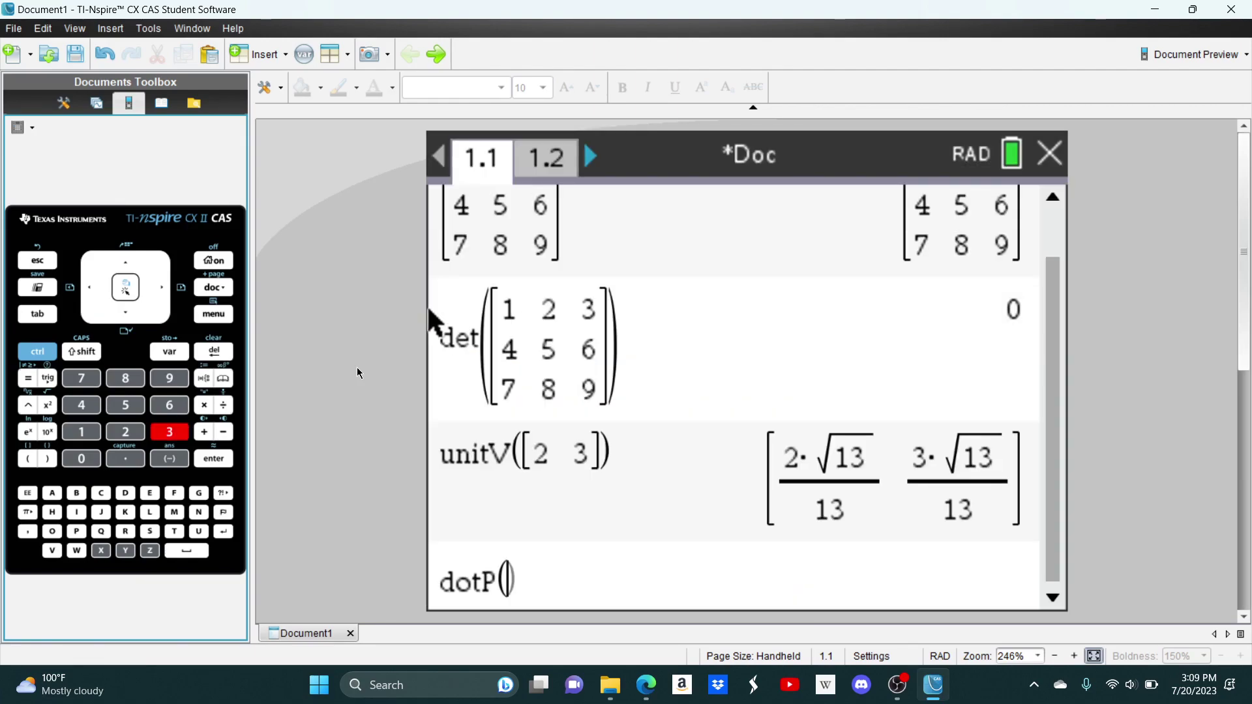
- Enter {1,2},{3,4} as the arguments and evaluate, giving 11
{"action": "type", "text": "{"}
{"action": "key", "text": "Left"}
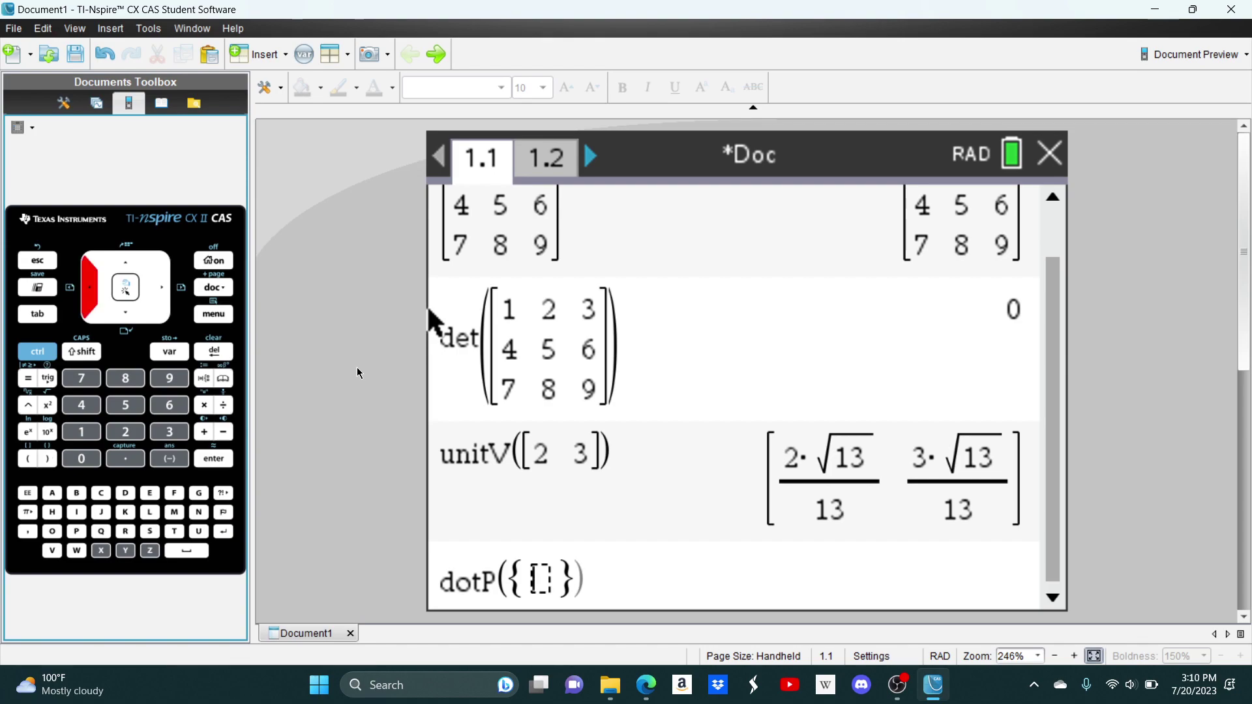
{"action": "type", "text": "1,2"}
{"action": "key", "text": "Right"}
{"action": "type", "text": ",{"}
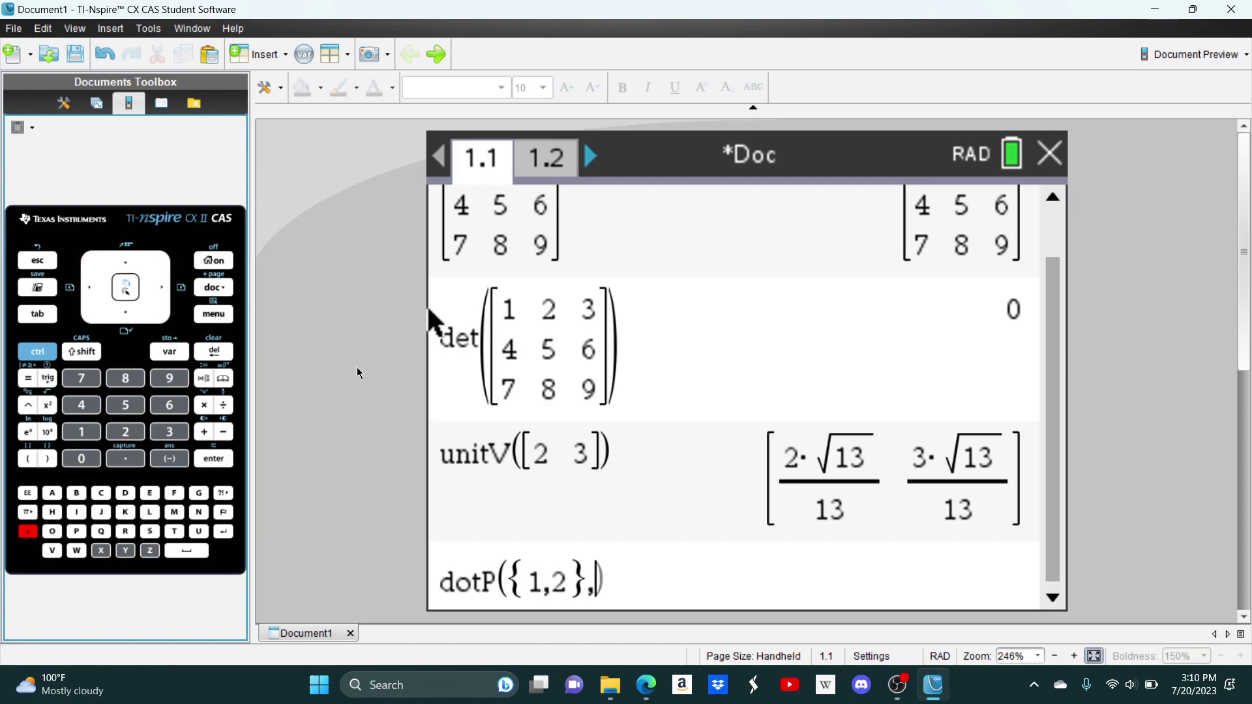
{"action": "type", "text": "3,4"}
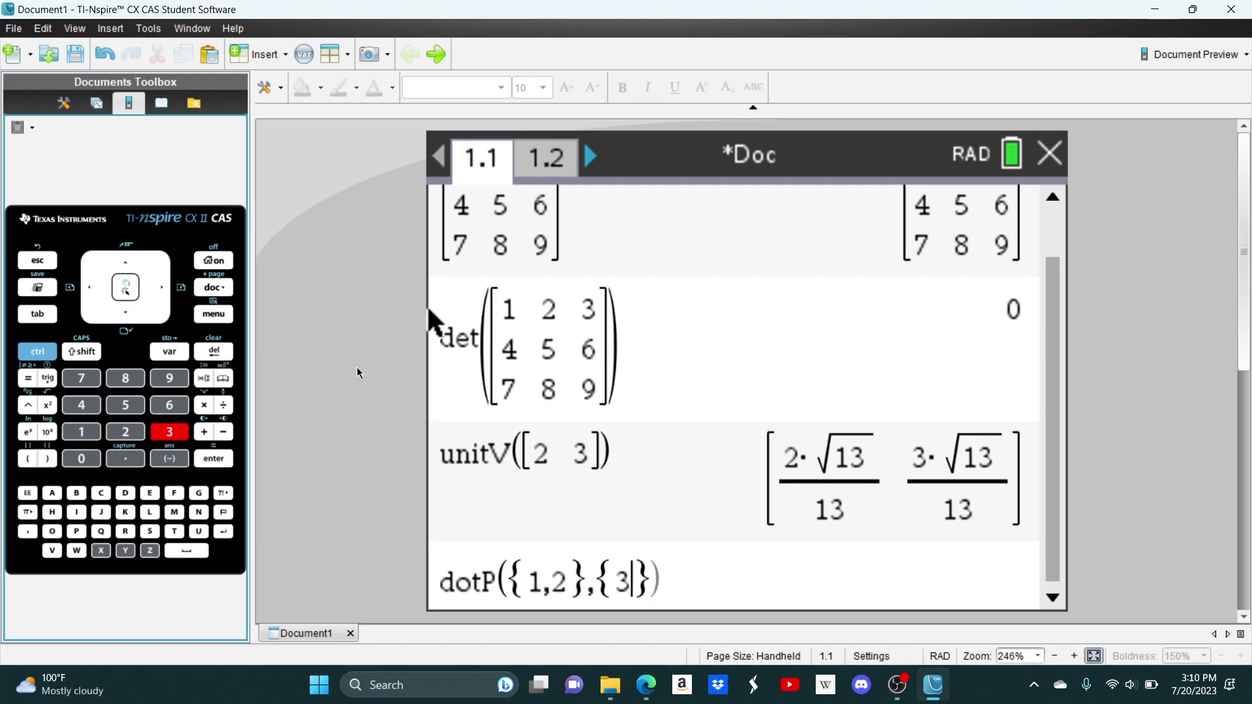
{"action": "key", "text": "Return"}
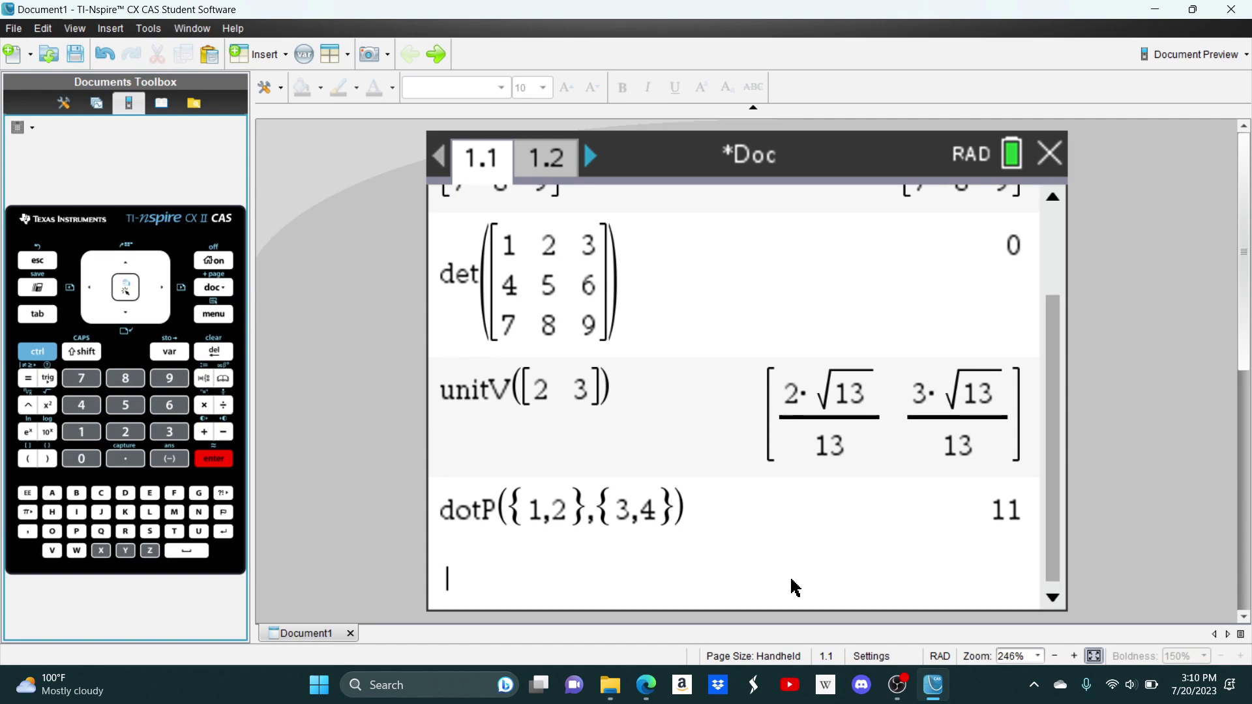
- Insert the crossP() function from Matrix & Vector > Vector > Cross Product
{"action": "left_click", "coordinate": [207, 315]}
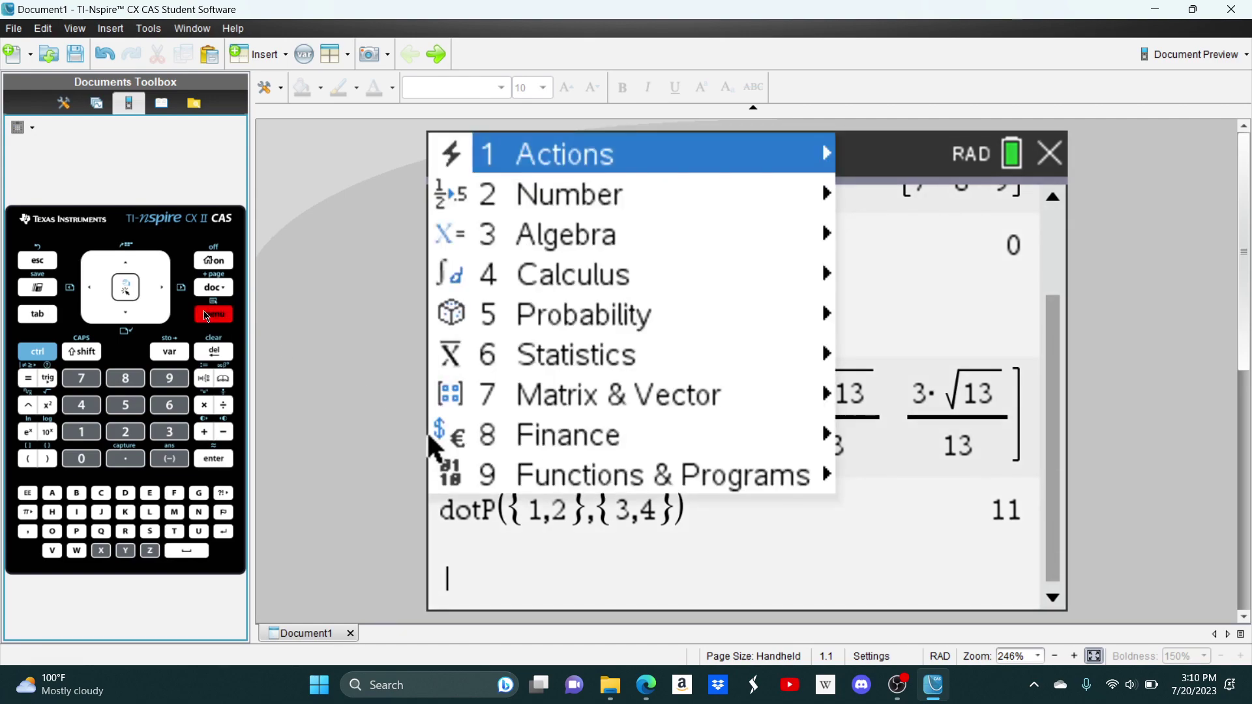
{"action": "key", "text": "7"}
{"action": "key", "text": "Up"}
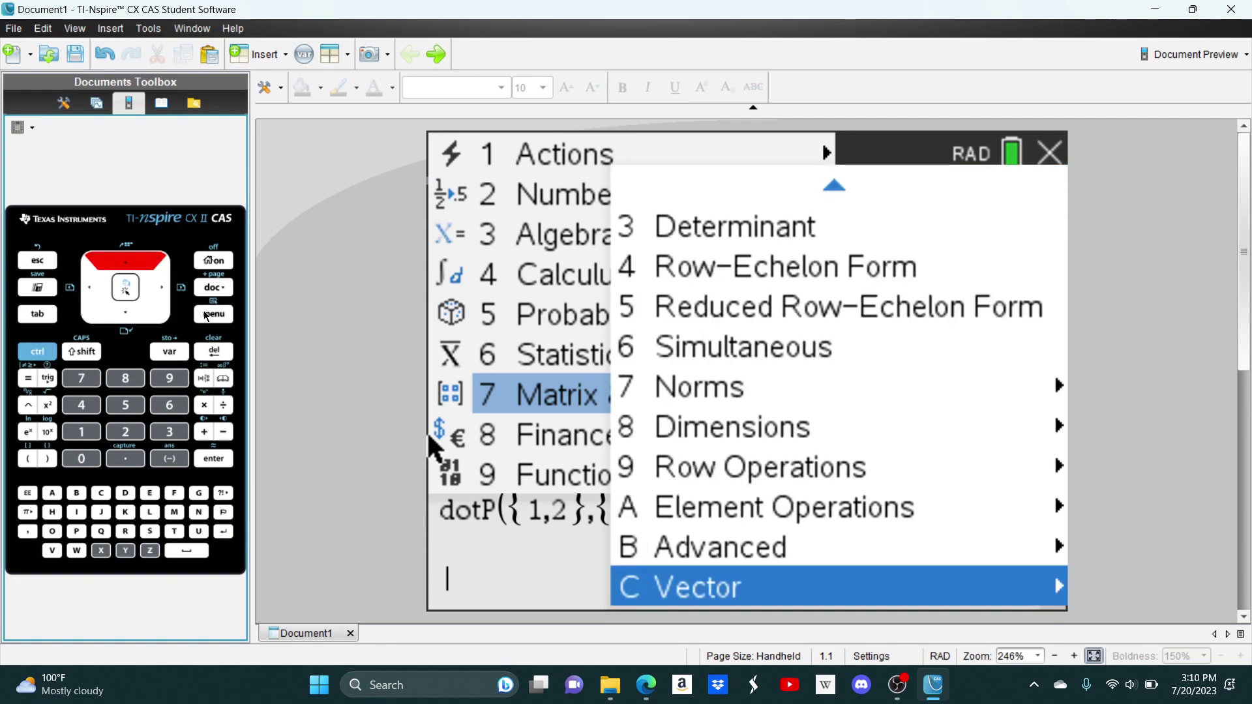
{"action": "key", "text": "Right"}
{"action": "key", "text": "Down"}
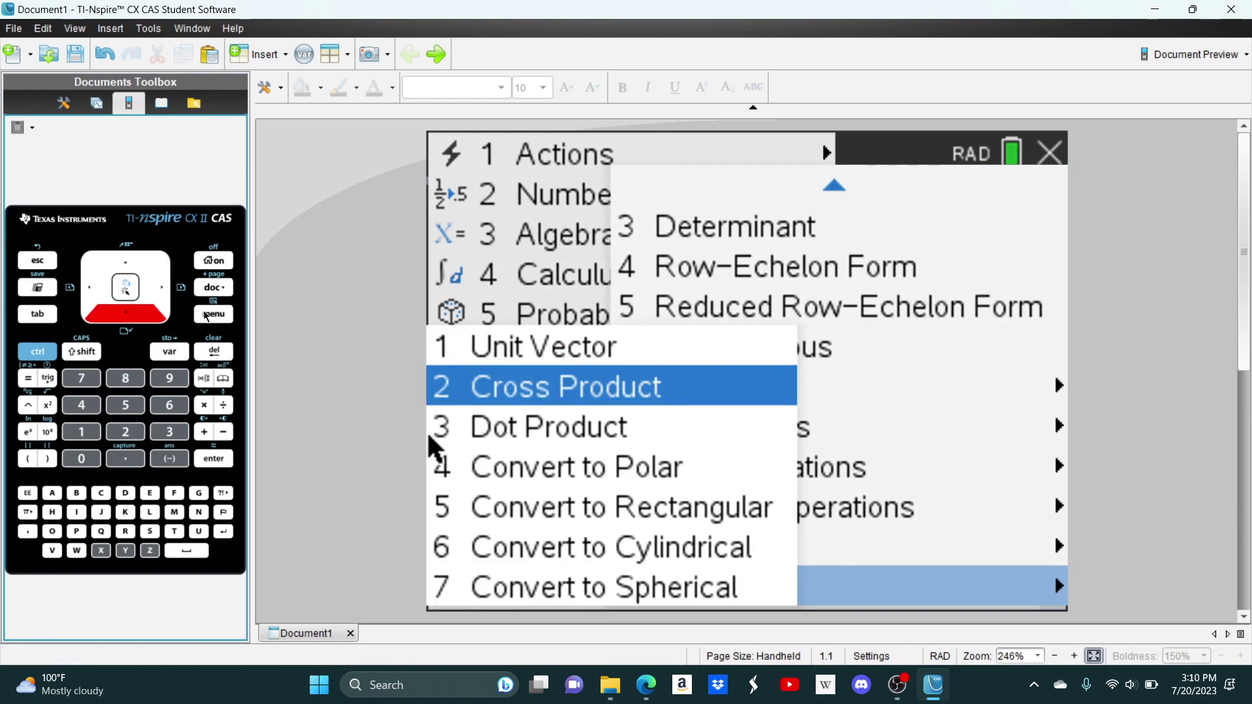
{"action": "key", "text": "Return"}
- Enter {1,2,3},{3,4,5} as the arguments and evaluate, giving {-2,4,-2}
{"action": "type", "text": "{1,2"}
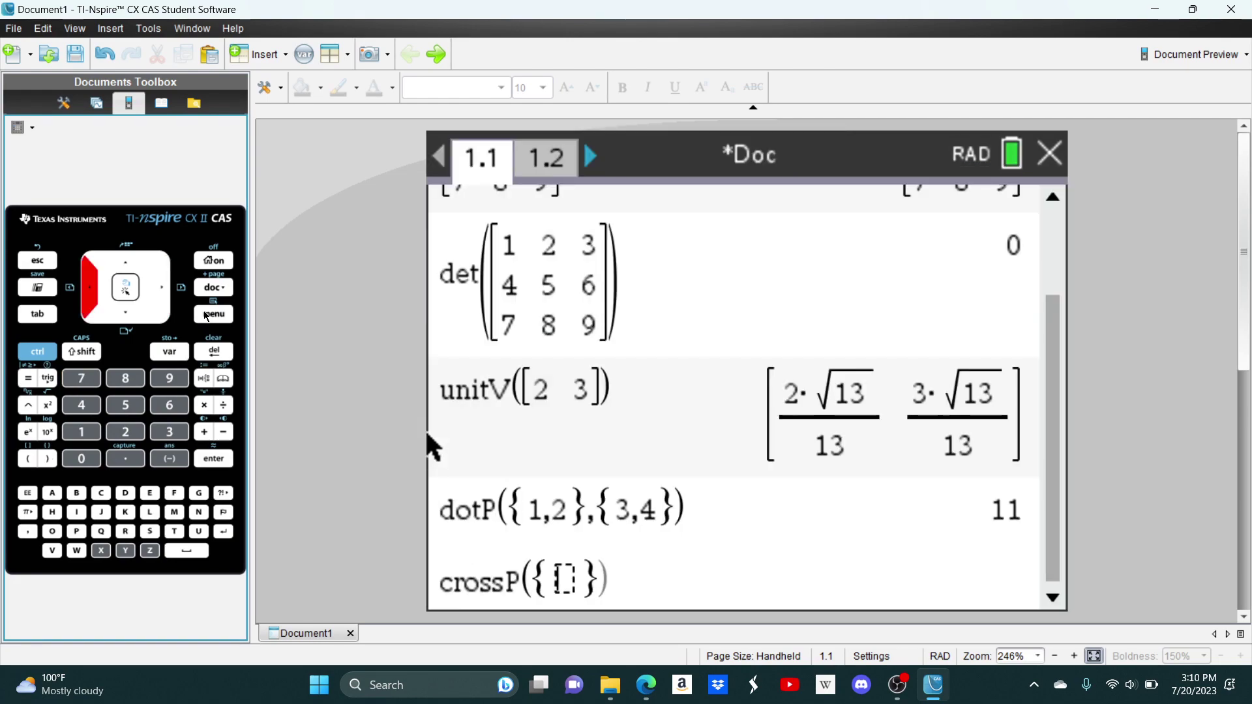
{"action": "type", "text": ",3"}
{"action": "key", "text": "Right"}
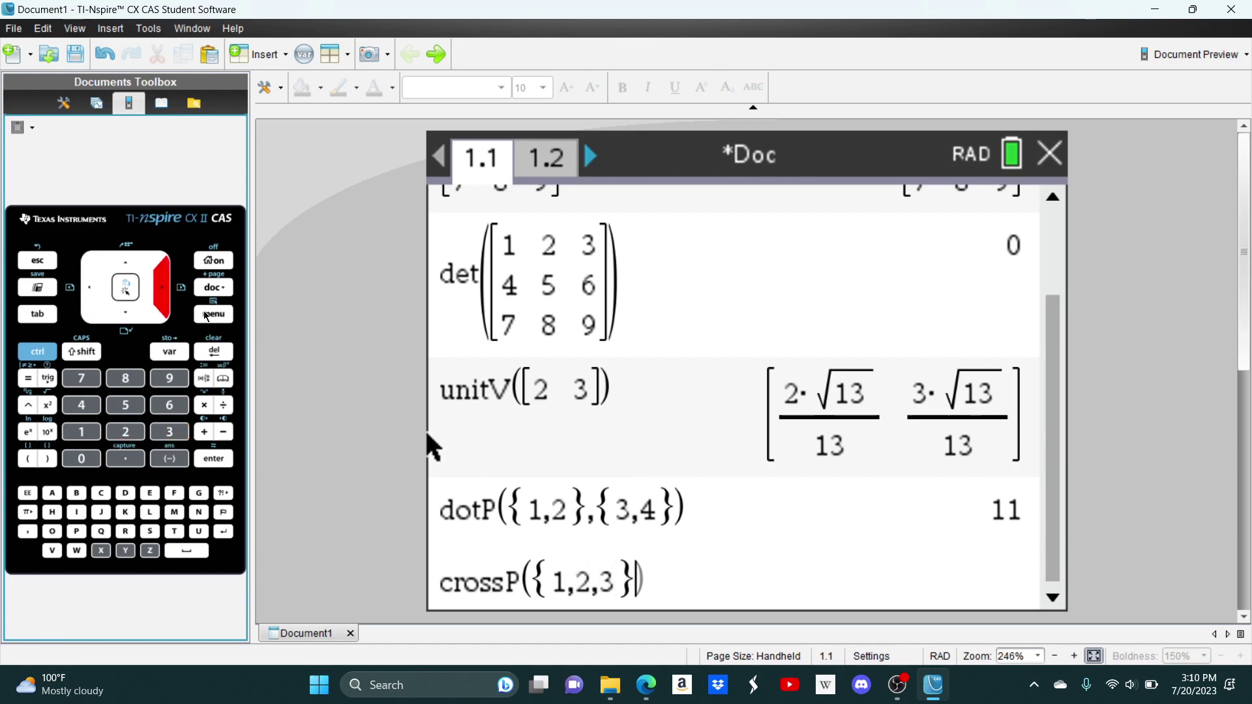
{"action": "type", "text": ",{"}
{"action": "type", "text": "3,4,5"}
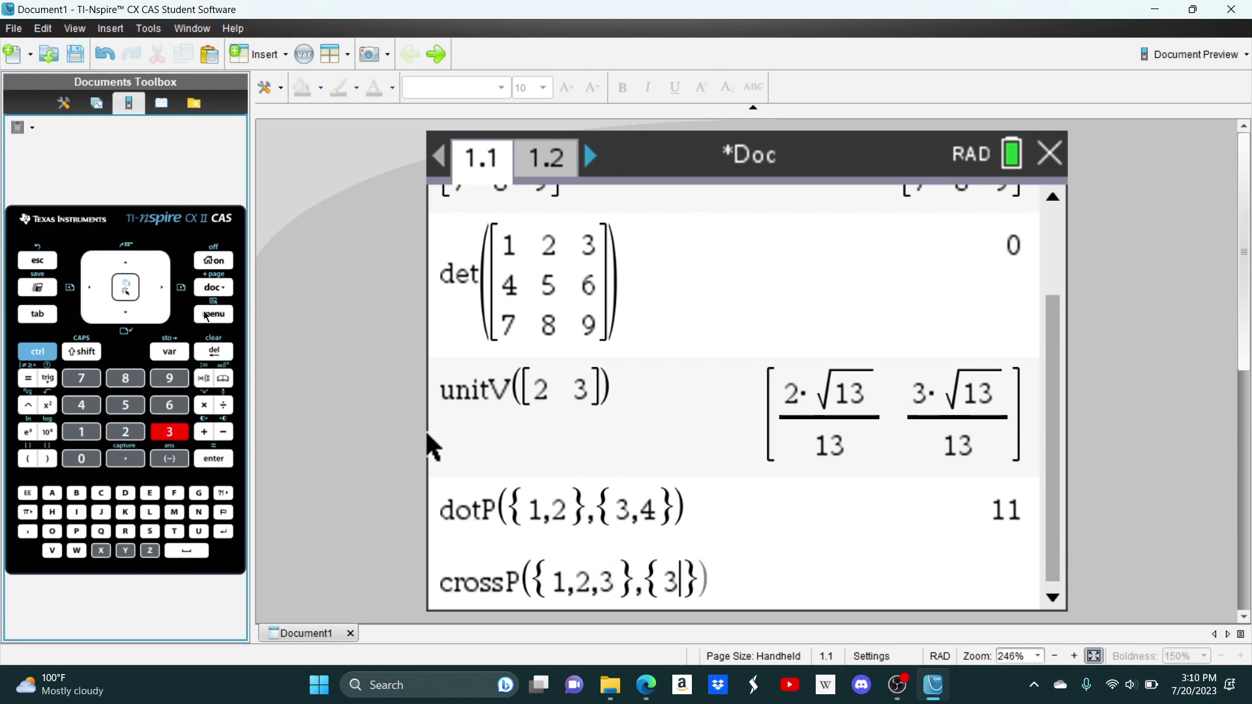
{"action": "key", "text": "Return"}
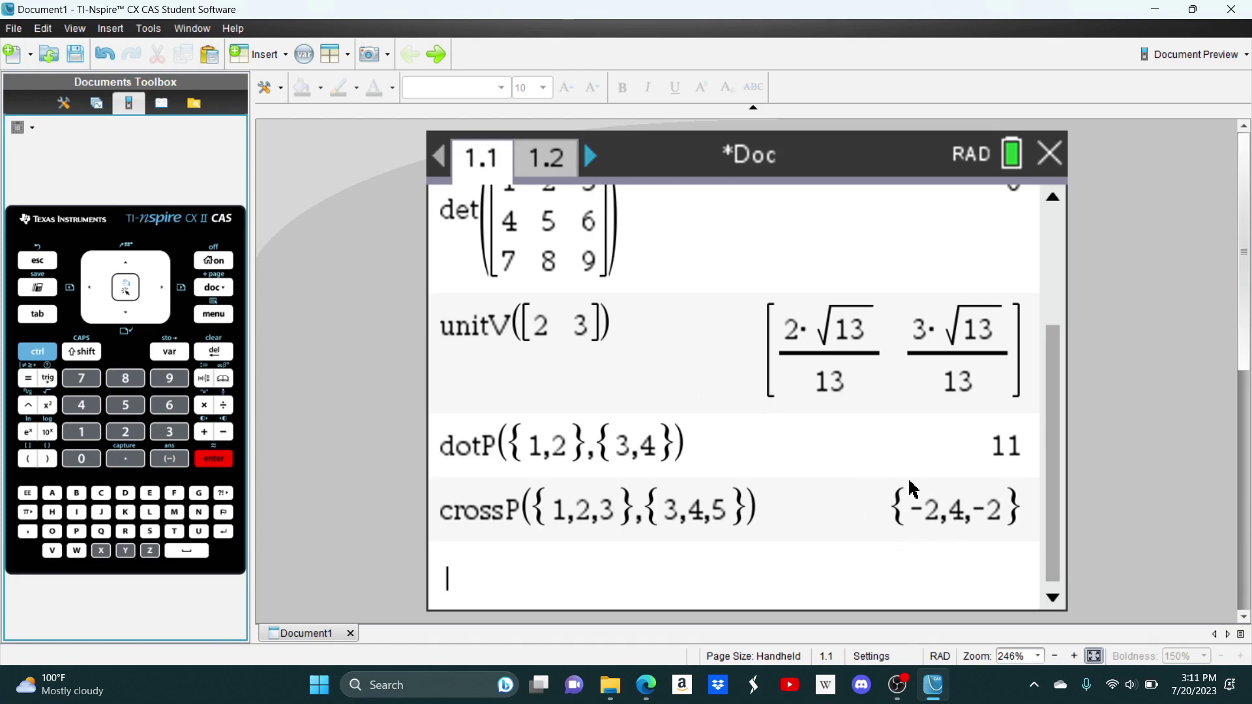
- Delete the crossP({1,2,3},{3,4,5}) entry from history and return to the entry line
{"action": "key", "text": "Up"}
{"action": "key", "text": "BackSpace"}
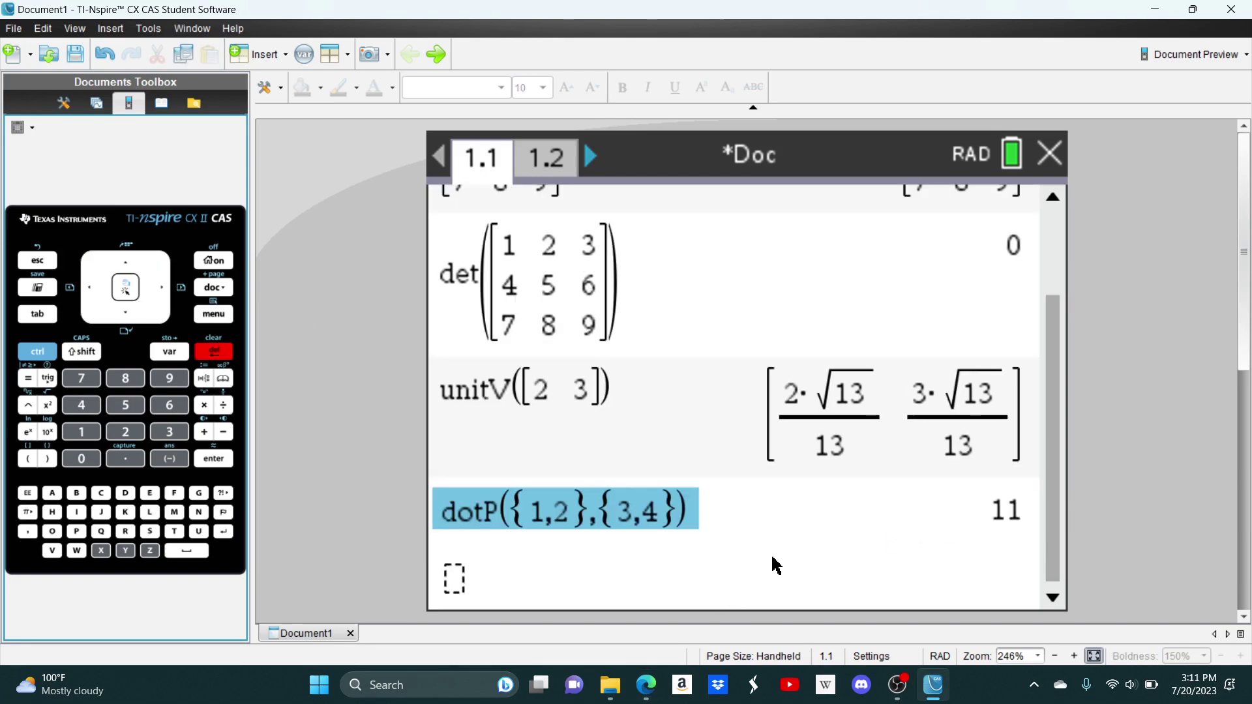
{"action": "key", "text": "Down"}
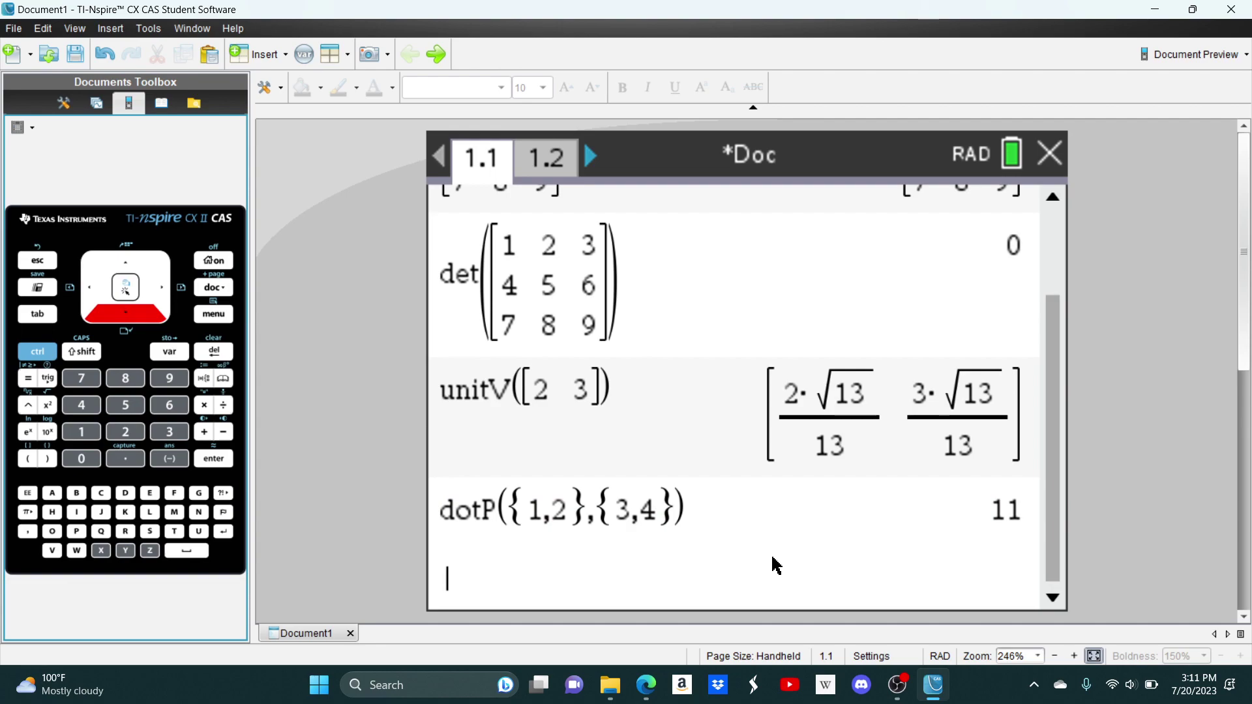